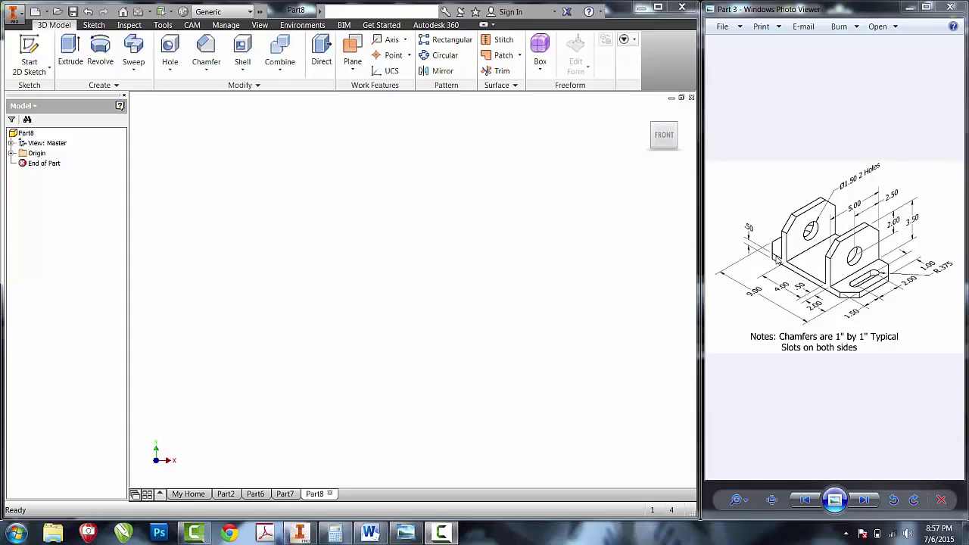
Start a sketch on the front (XY) plane and draw a rectangle from the origin, 9 in wide and about 0.5 in high
click(29, 50)
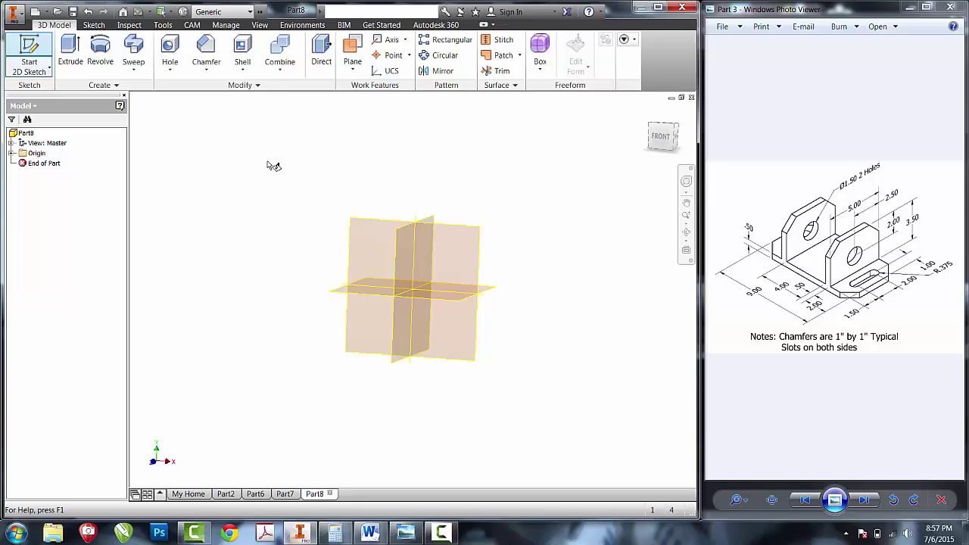
click(378, 181)
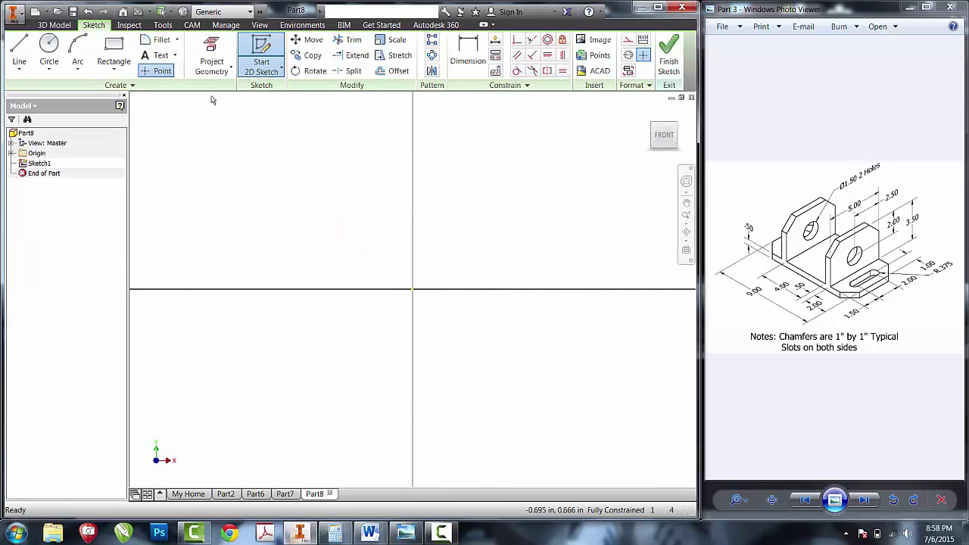
click(126, 53)
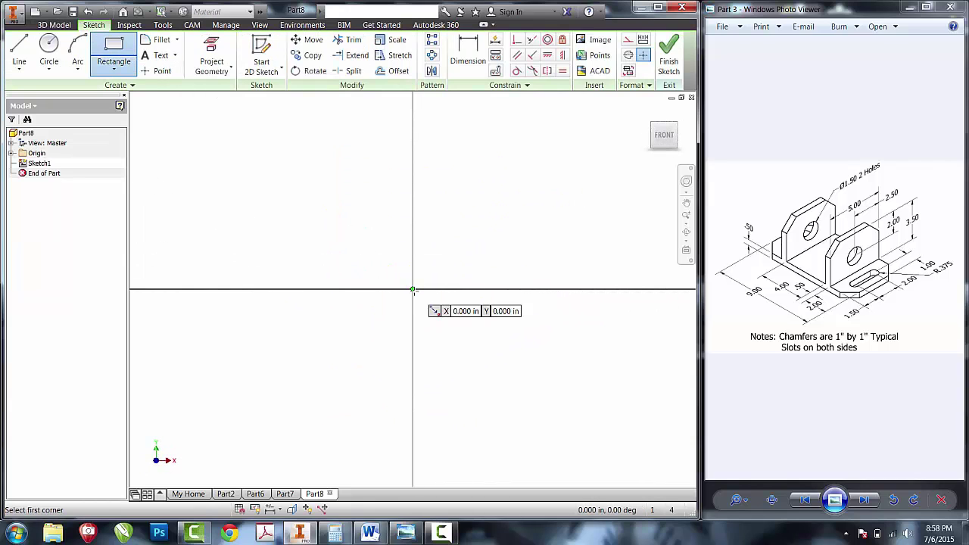
click(413, 290)
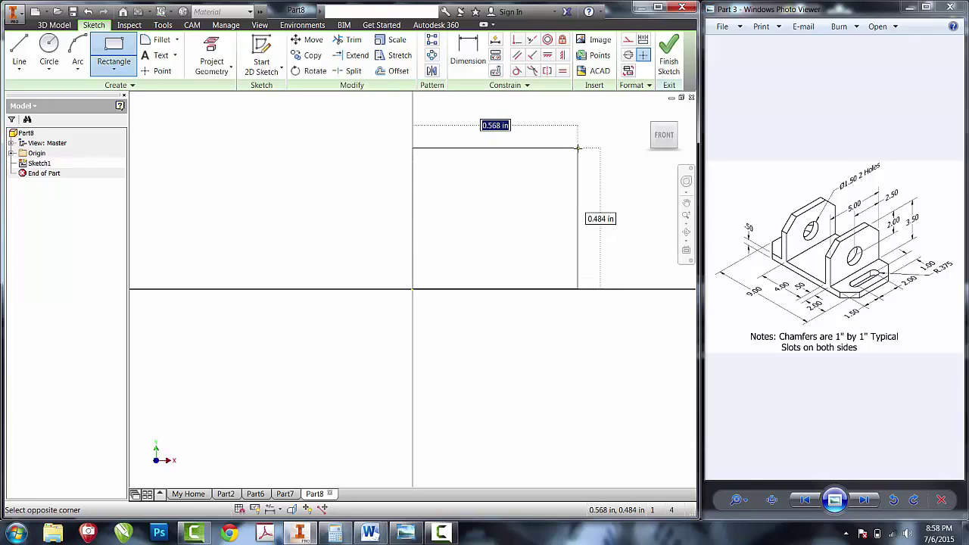
text(9)
key(Tab)
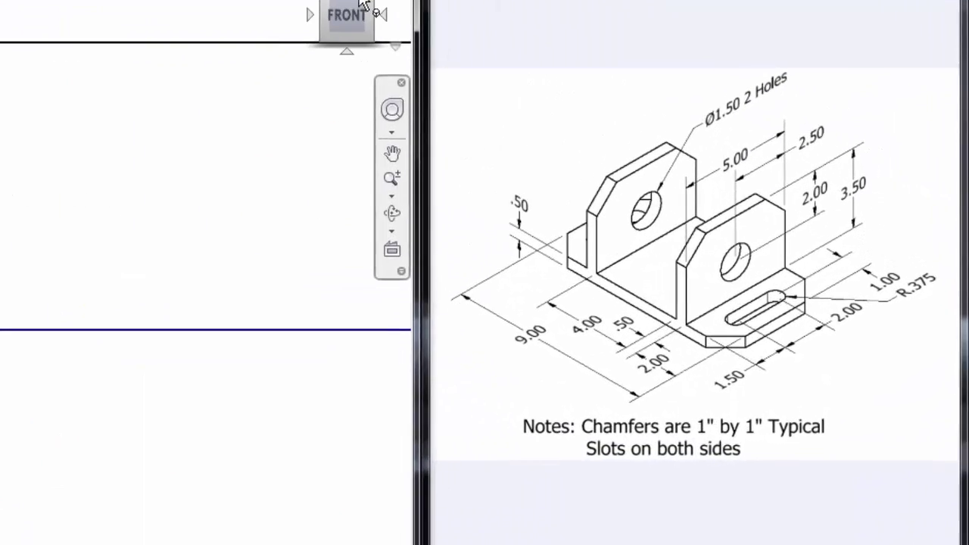
click(91, 370)
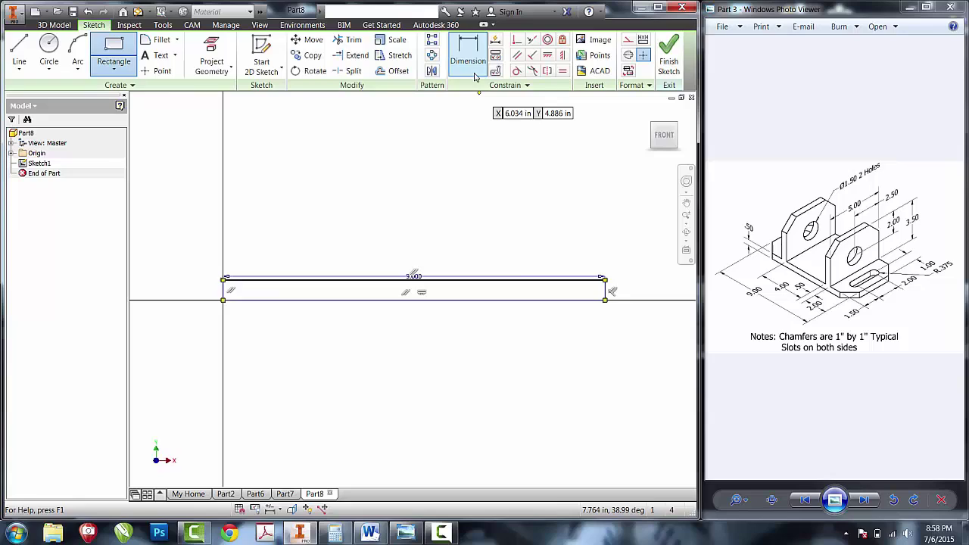
Dimension the rectangle's height as 3.5+.5 in and finish the sketch
click(474, 70)
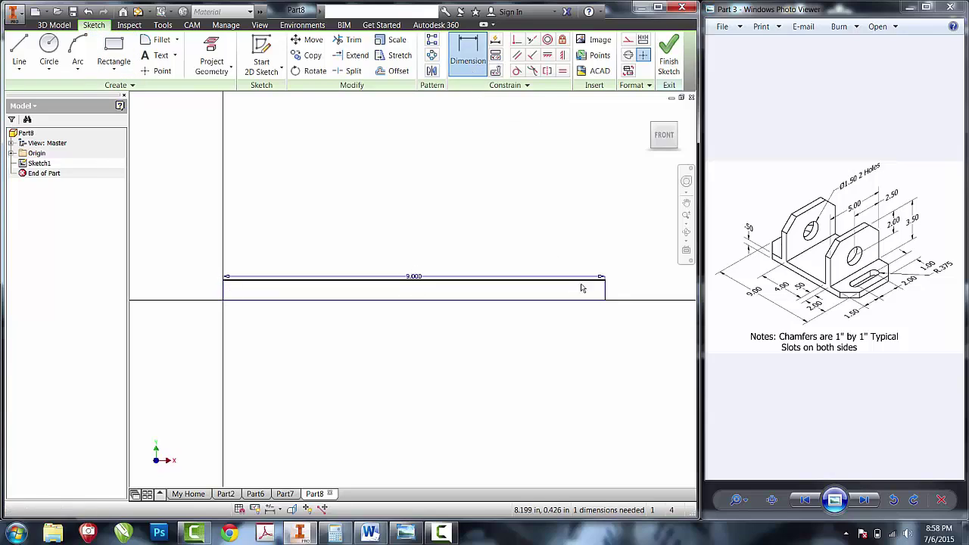
click(606, 294)
click(638, 286)
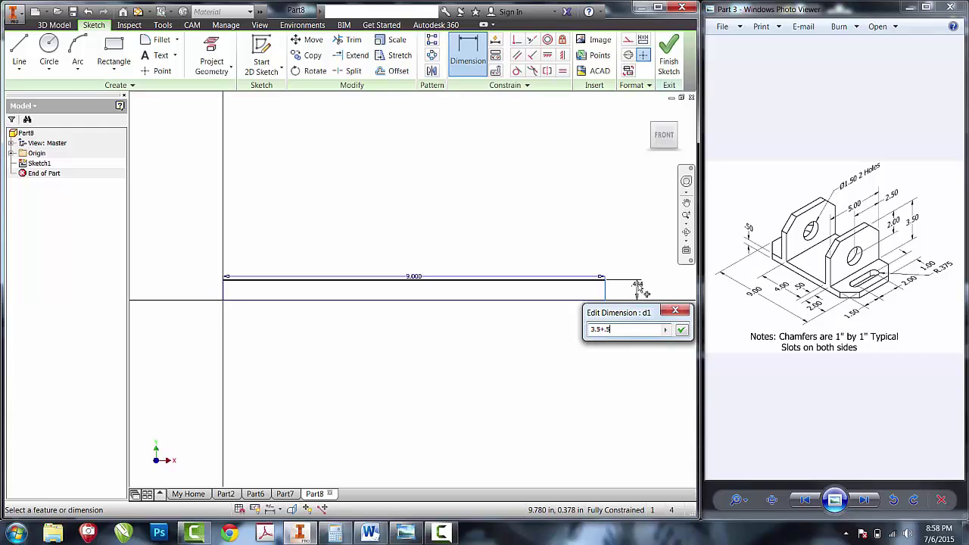
key(Return)
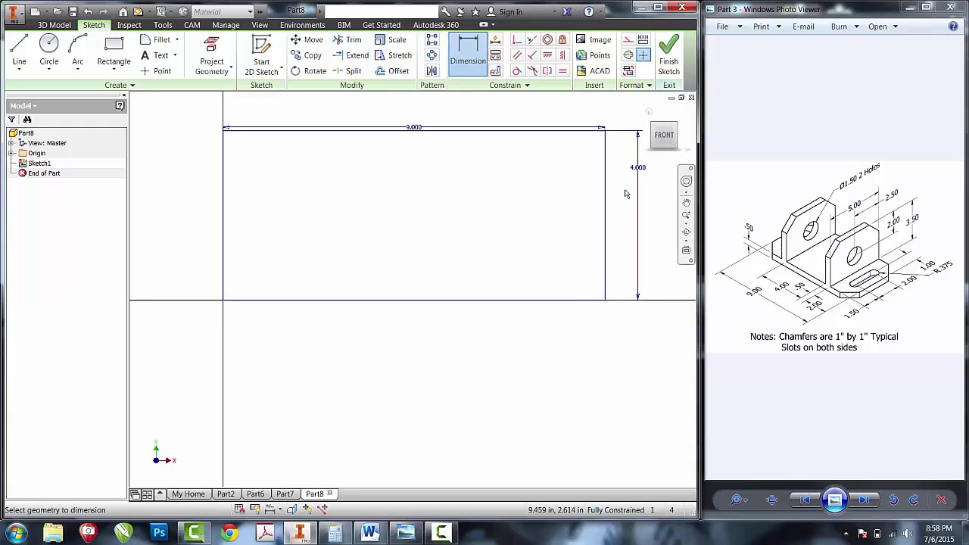
click(668, 59)
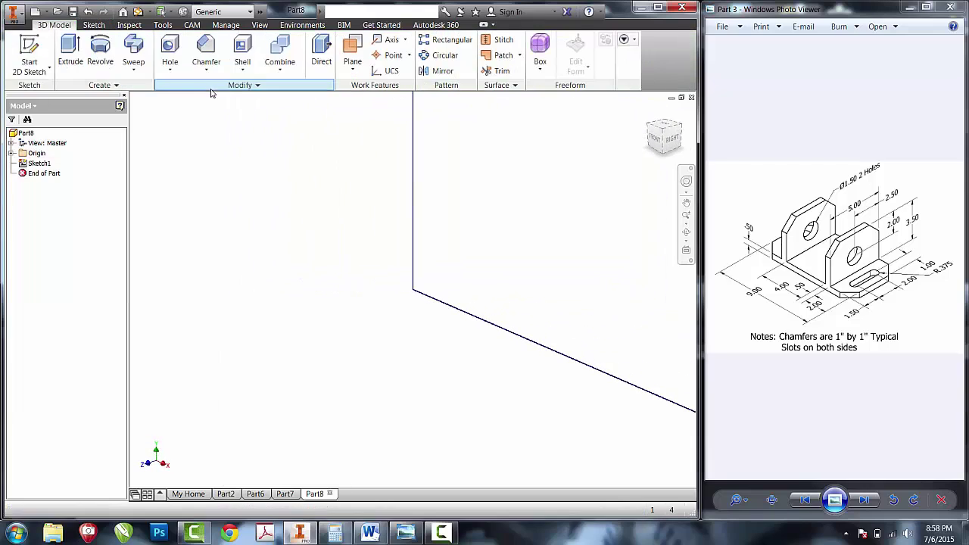
Extrude the rectangle 5 in in the reverse direction to form a solid block
key(e)
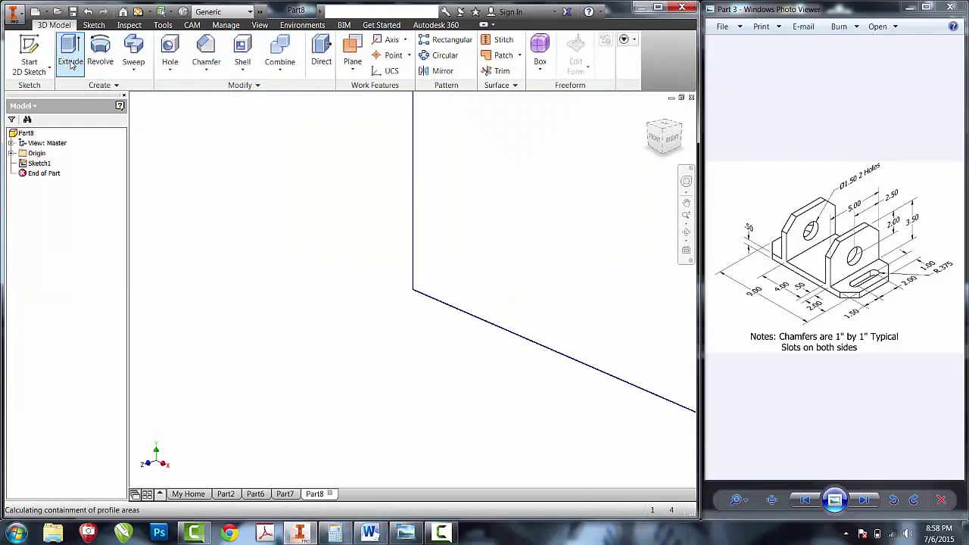
click(141, 218)
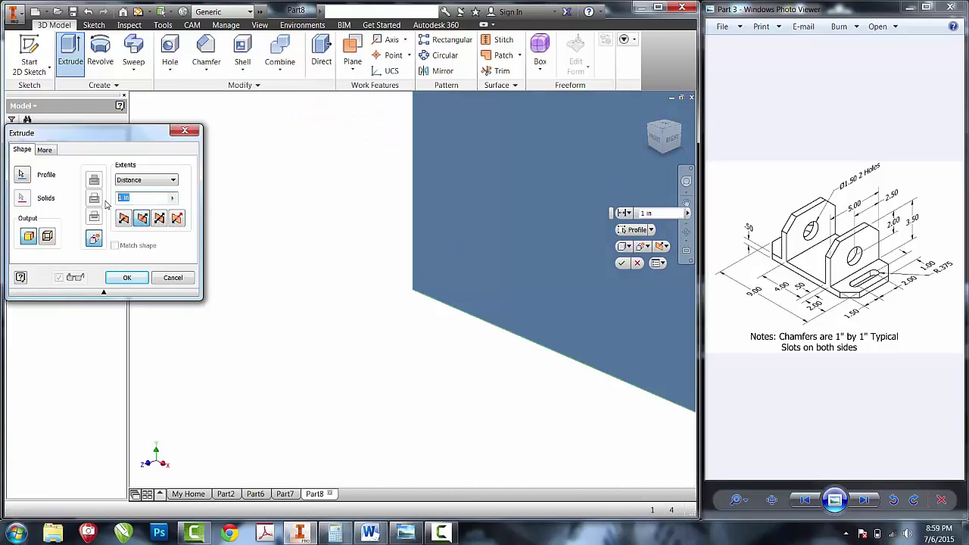
key(Return)
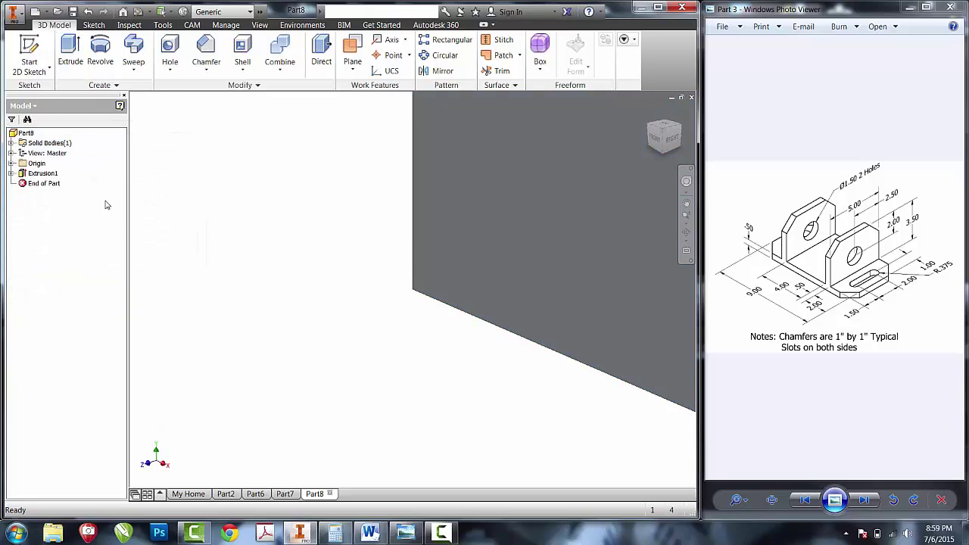
Sketch three rectangles on the block's front face along its upper edge: one at each upper corner and one between them
key(F6)
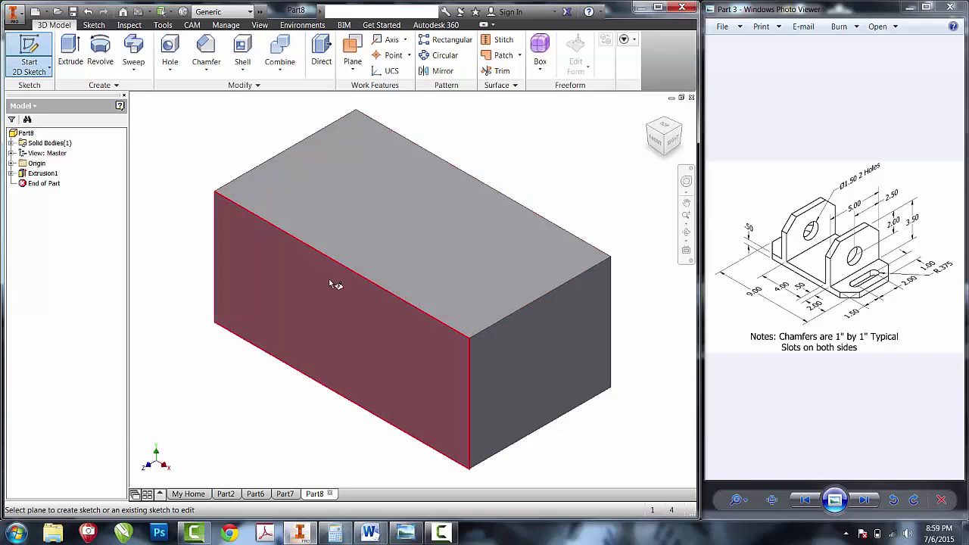
click(287, 275)
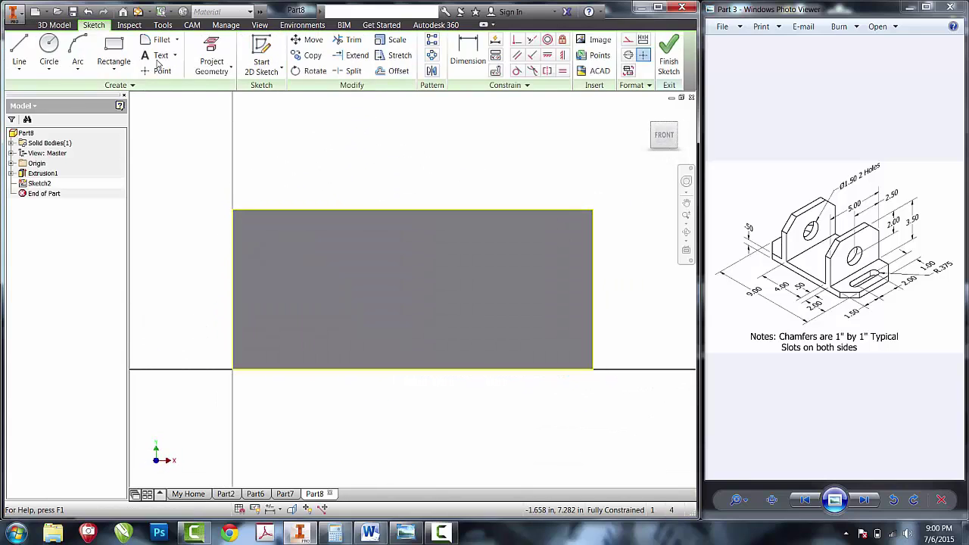
click(113, 53)
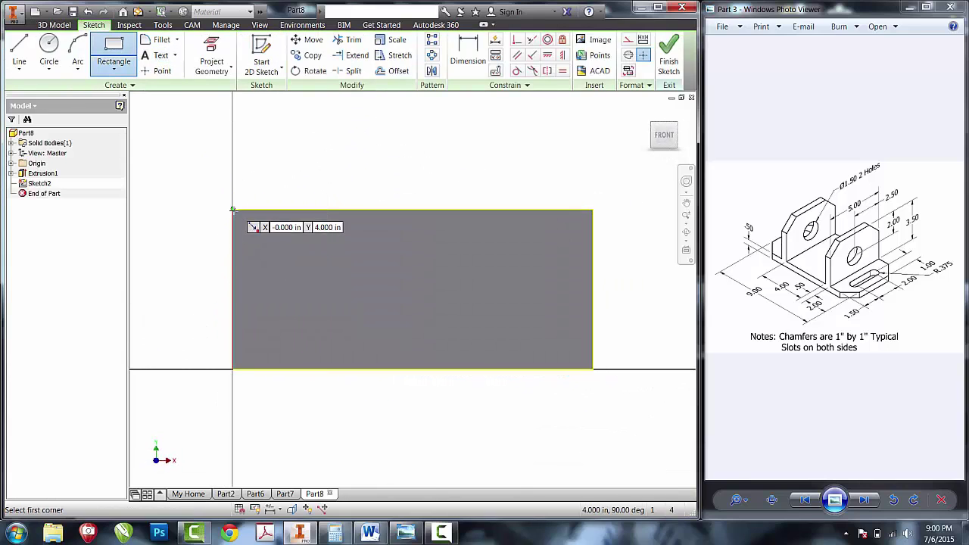
click(233, 210)
click(317, 321)
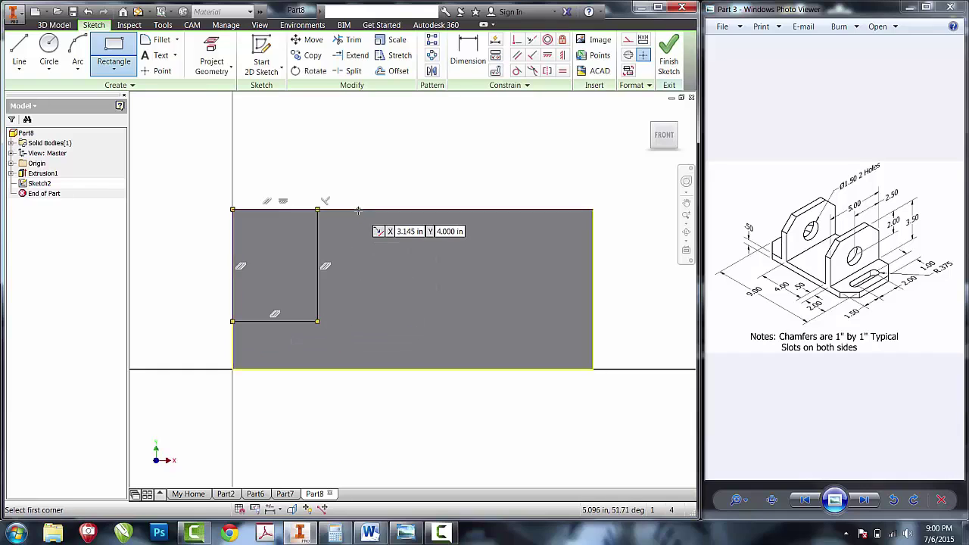
click(358, 209)
click(456, 294)
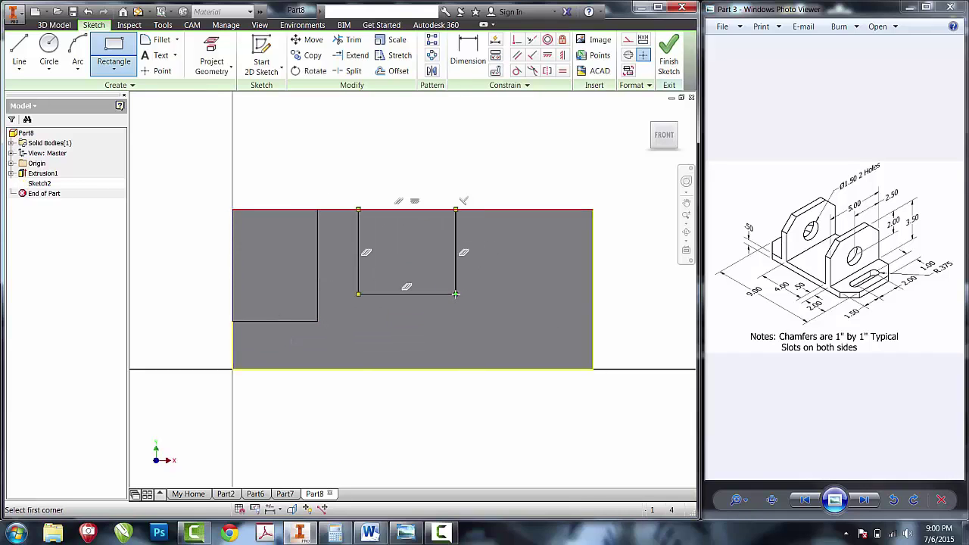
click(594, 209)
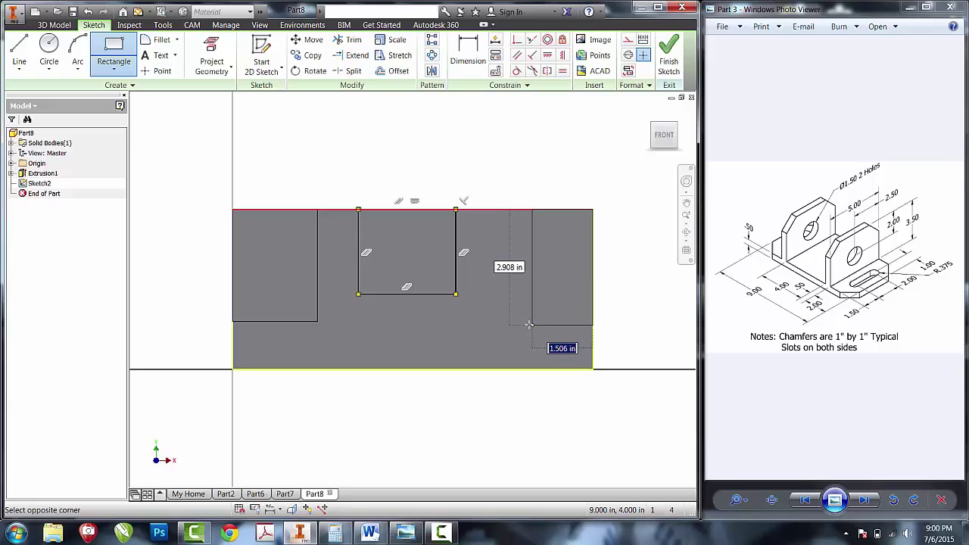
click(528, 318)
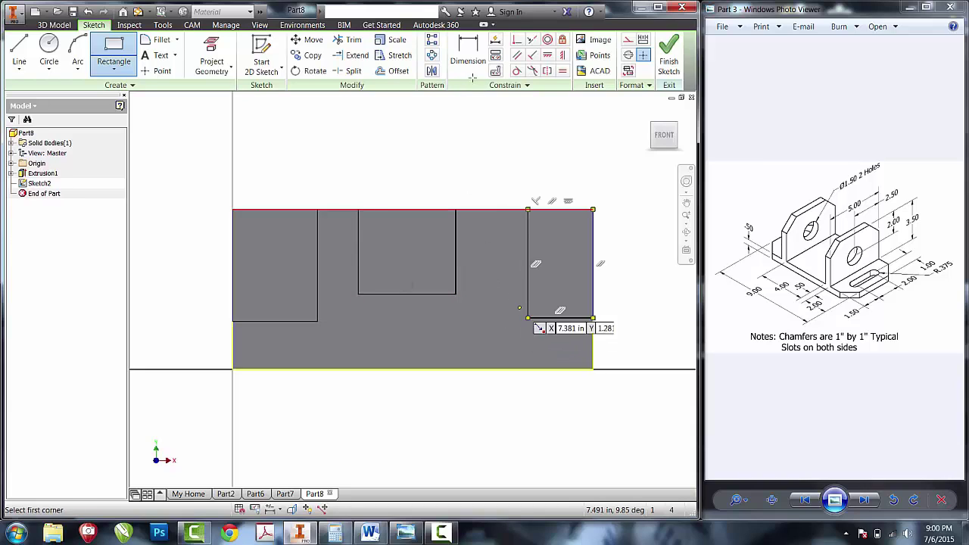
Make the lower edges of the three rectangles collinear
click(532, 40)
click(308, 321)
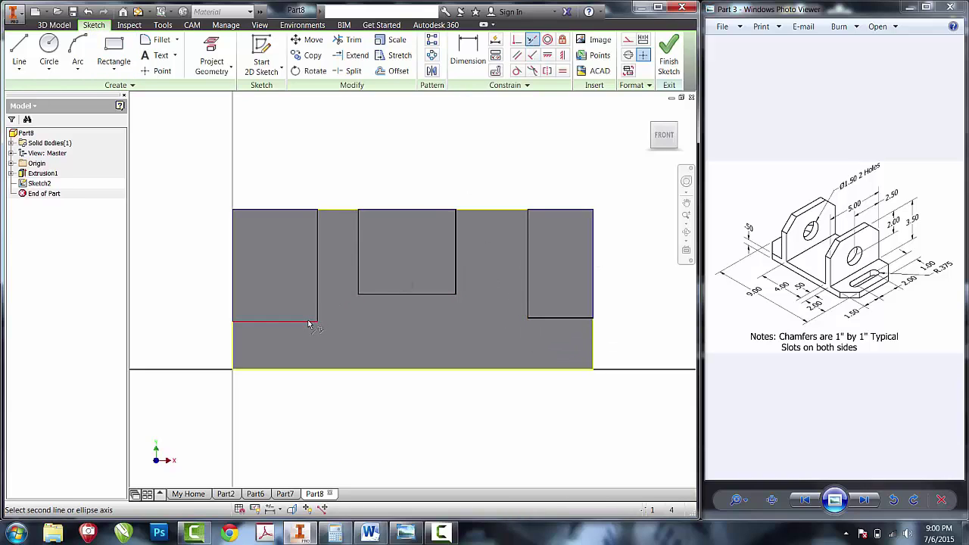
click(379, 295)
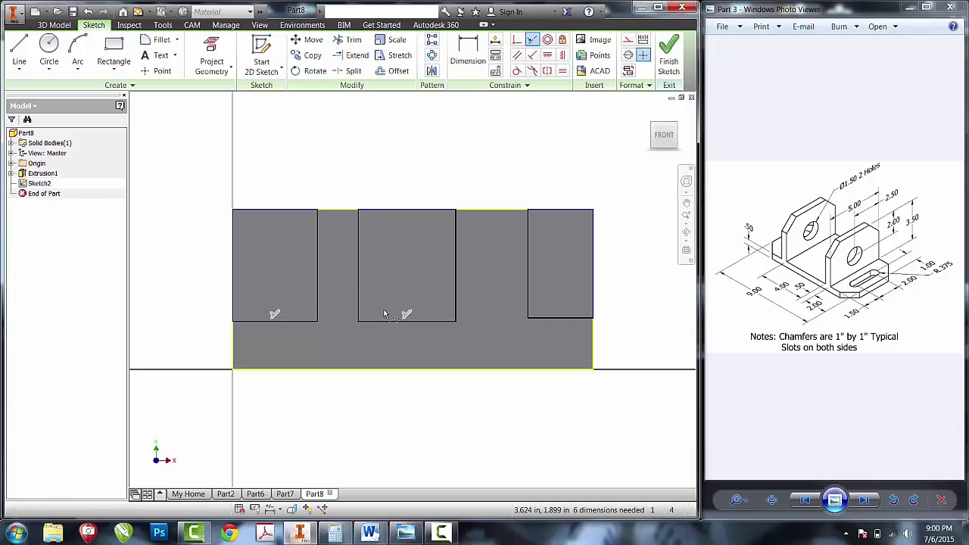
click(389, 321)
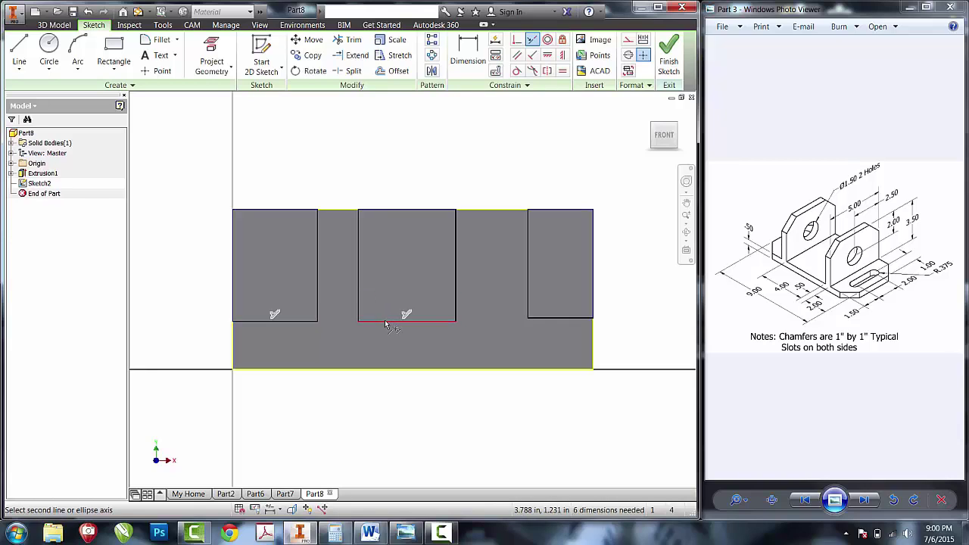
click(537, 319)
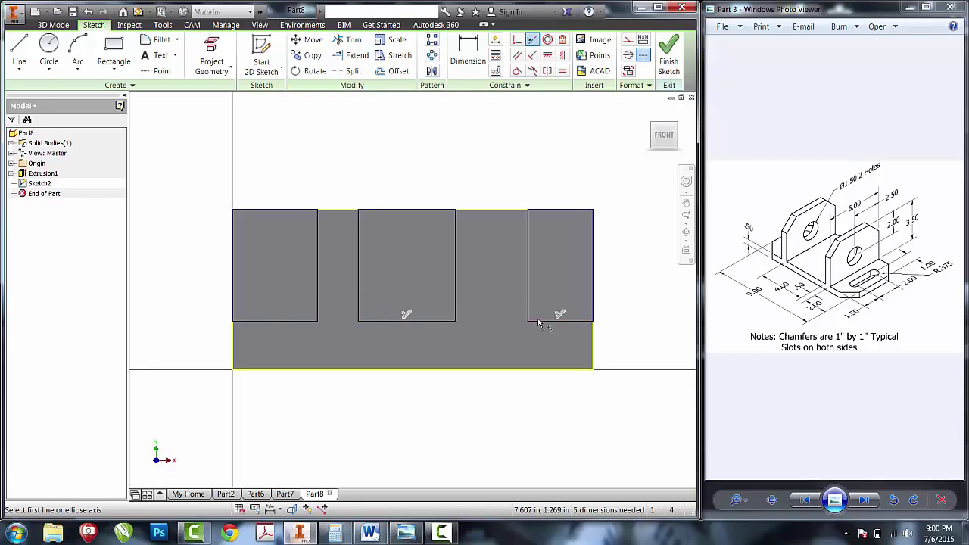
Apply an Equal constraint to the lower edges of the two outer rectangles so their widths match
click(563, 71)
click(295, 321)
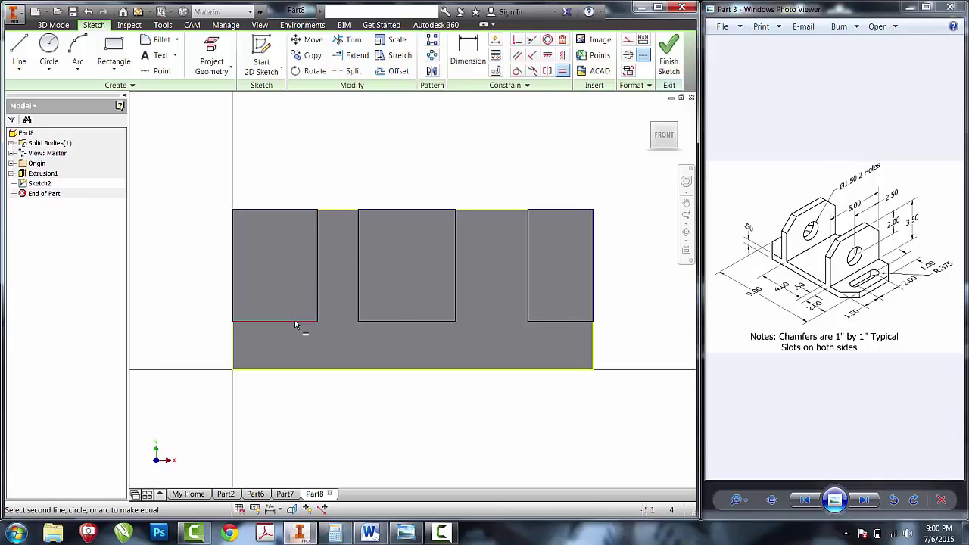
click(543, 321)
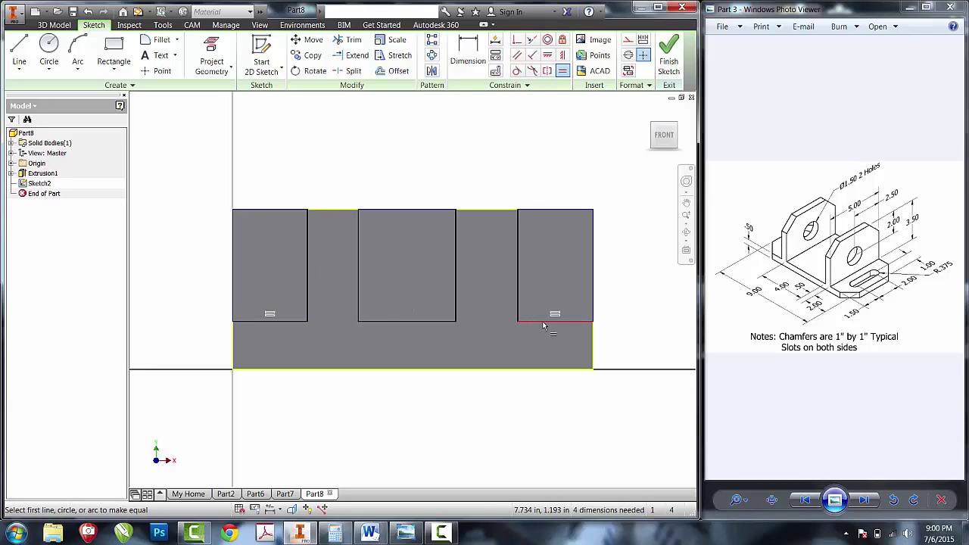
Dimension the distance between the right rectangle's lower edge and the block's bottom edge as .5 in
click(468, 53)
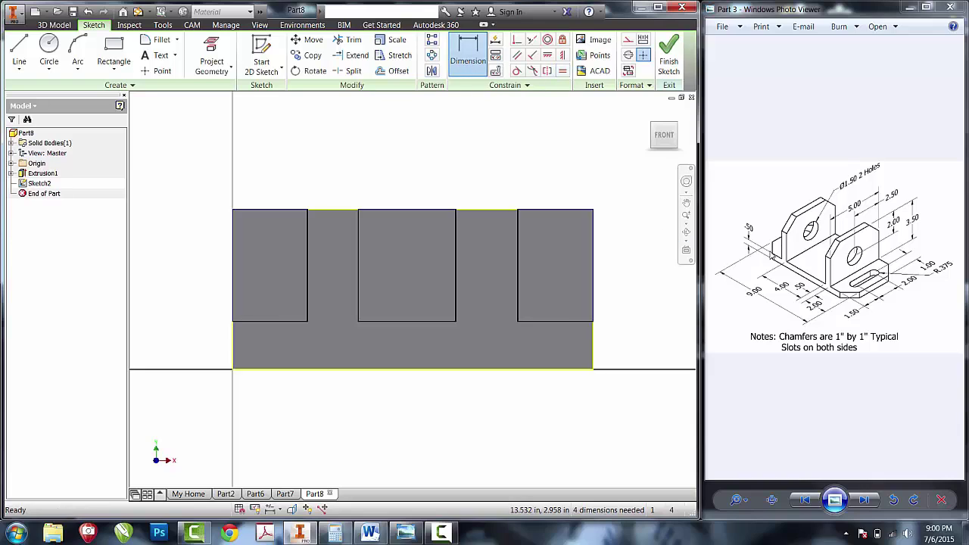
click(582, 322)
click(572, 376)
click(614, 365)
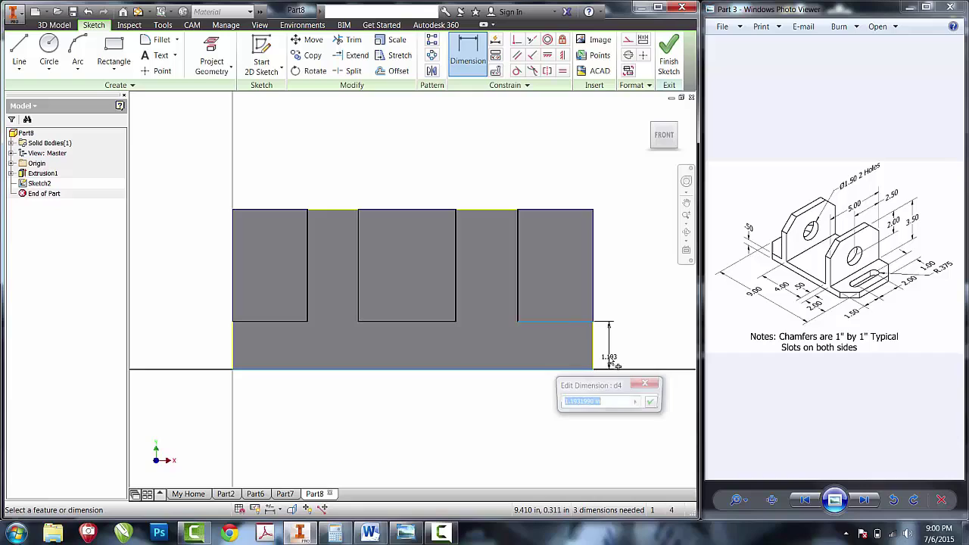
text(.5)
key(Return)
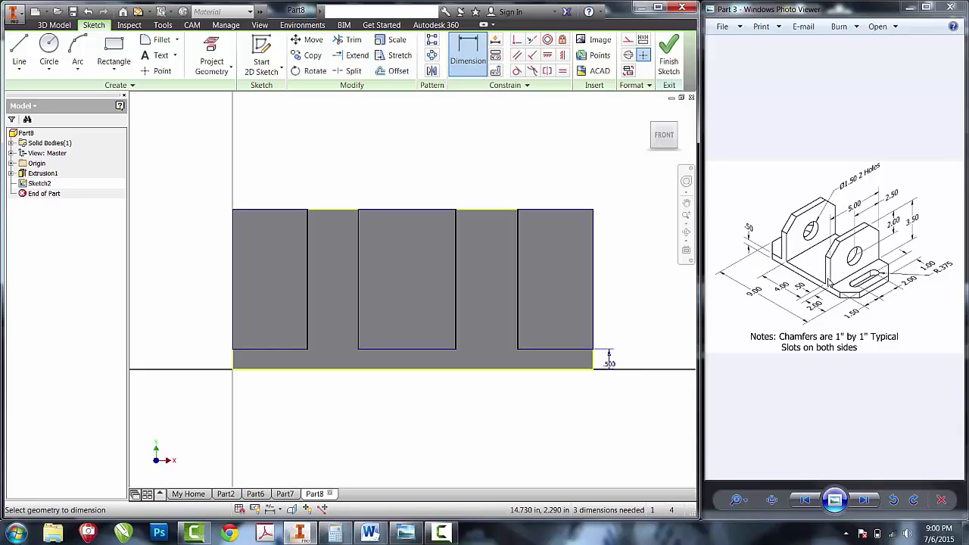
Dimension the gap between the middle and right rectangles as .5 in
click(518, 337)
click(457, 325)
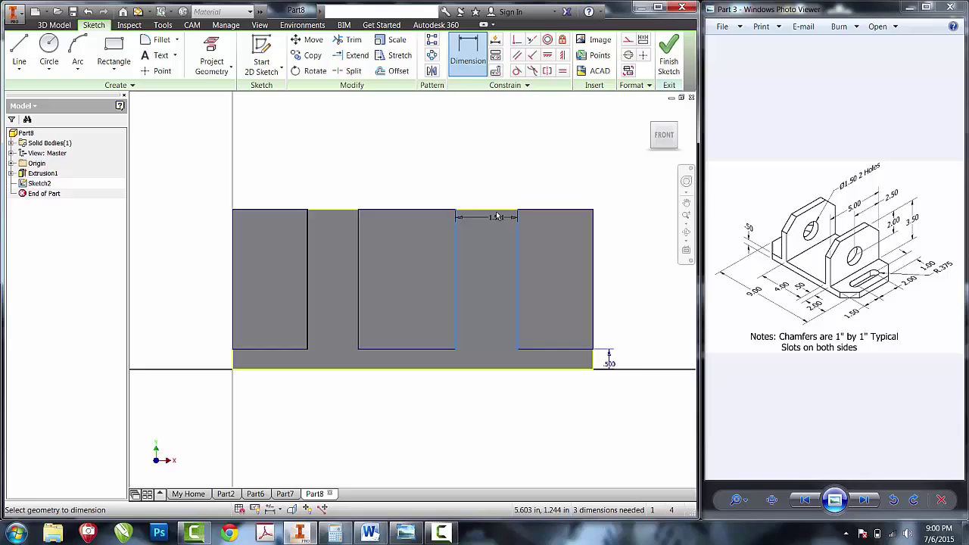
click(494, 204)
text(.5)
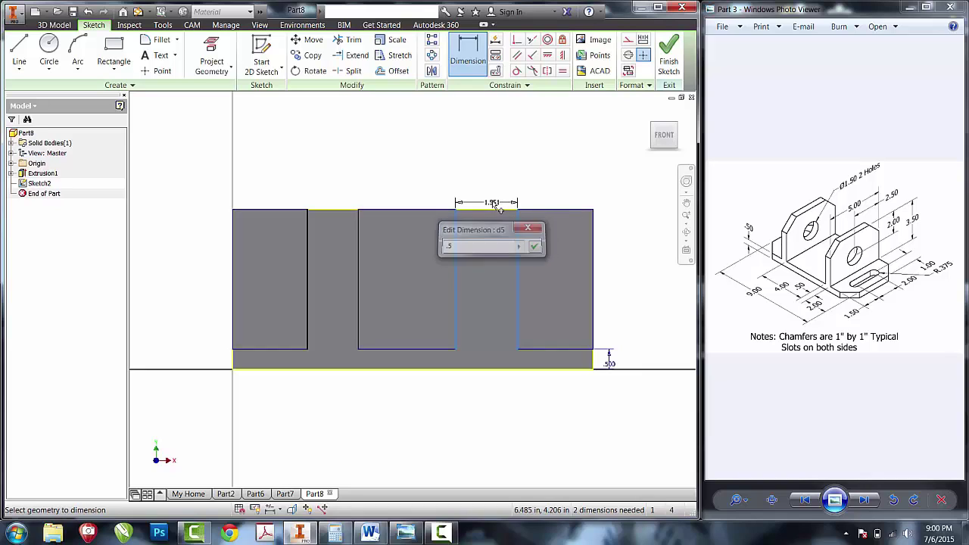
key(Return)
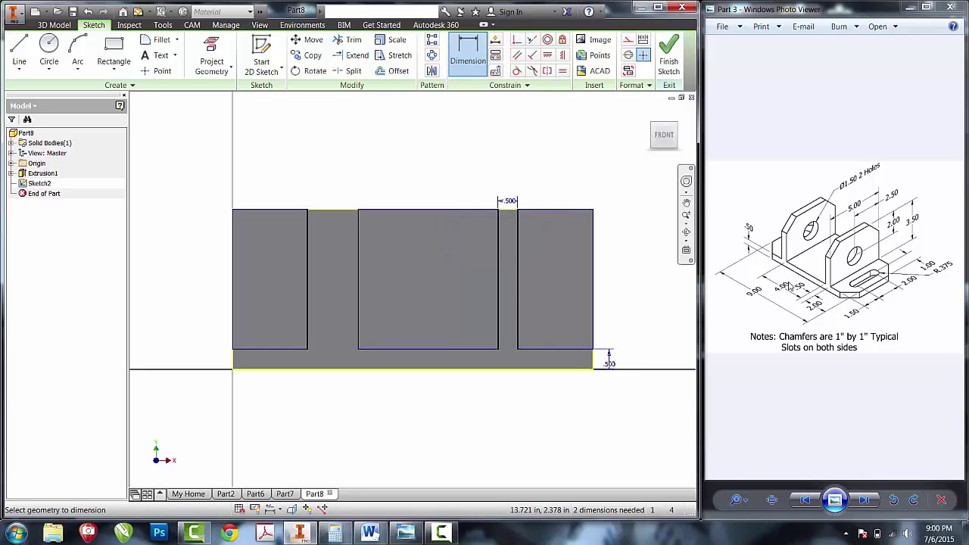
Dimension the middle rectangle's width as 4 in
click(497, 312)
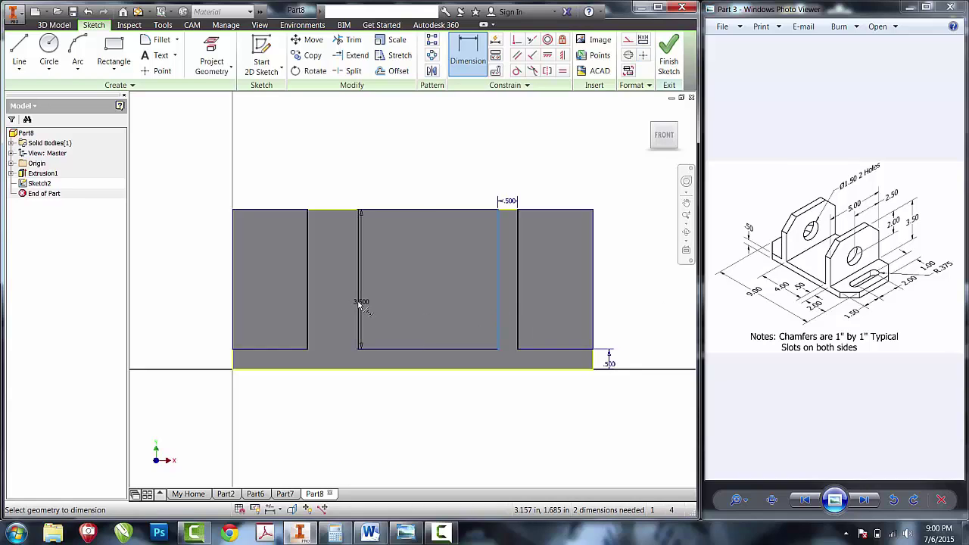
click(358, 305)
click(428, 199)
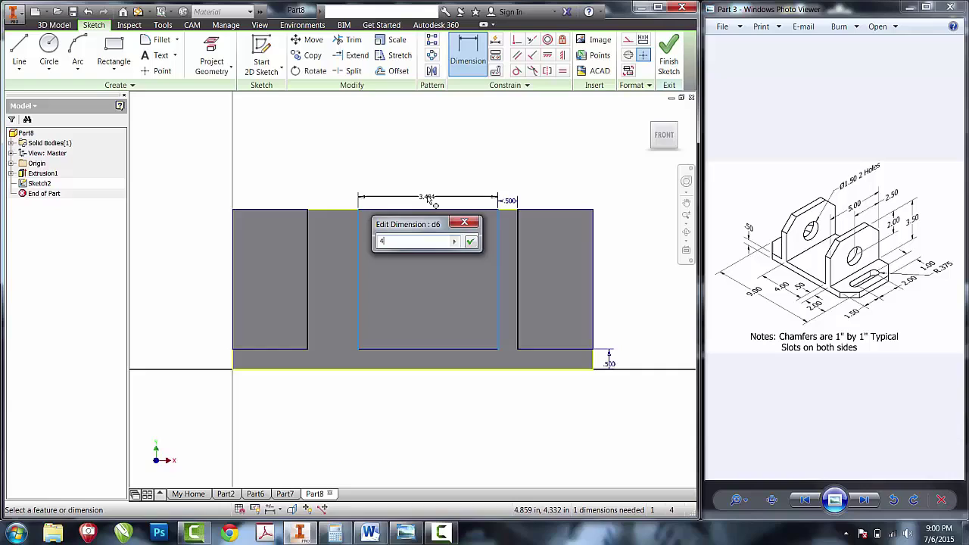
key(Return)
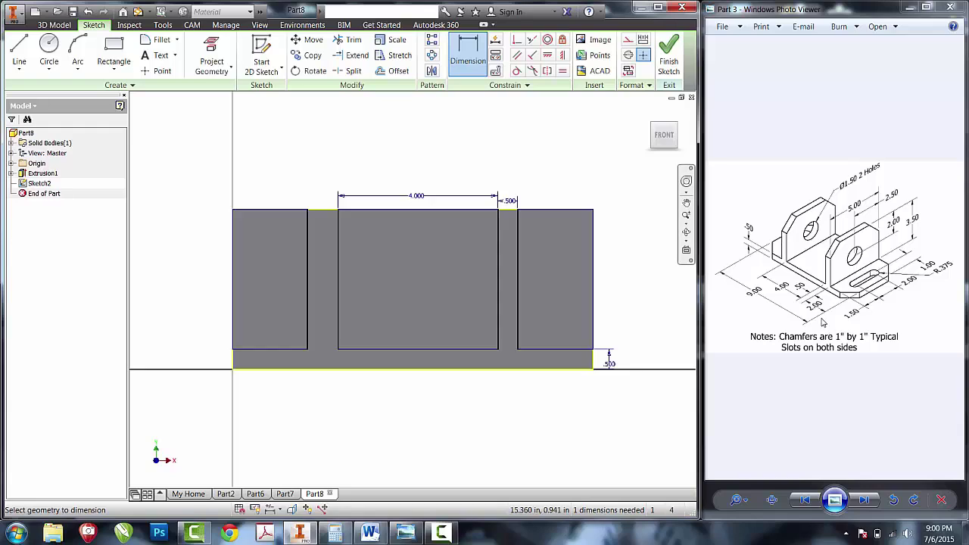
Dimension the right rectangle's width as 2 in
click(594, 337)
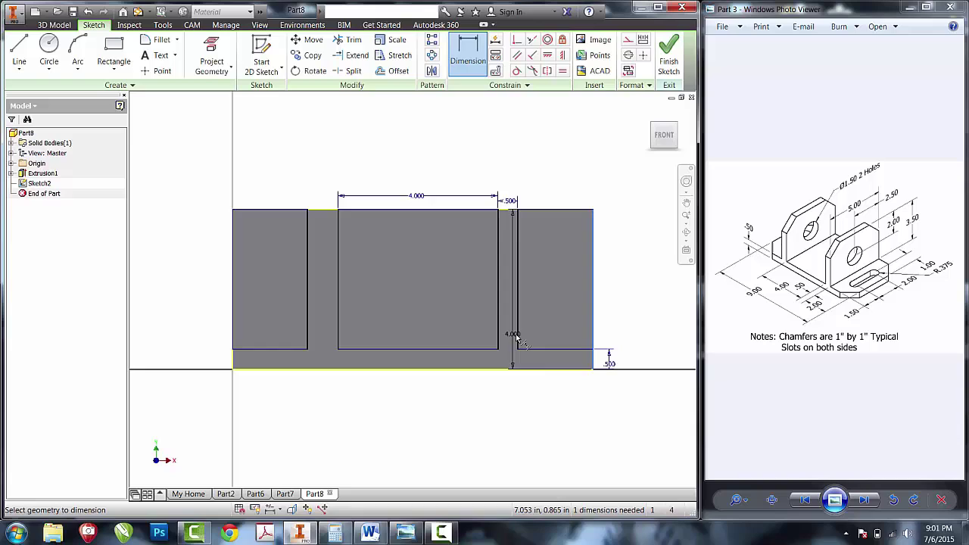
click(519, 340)
click(555, 203)
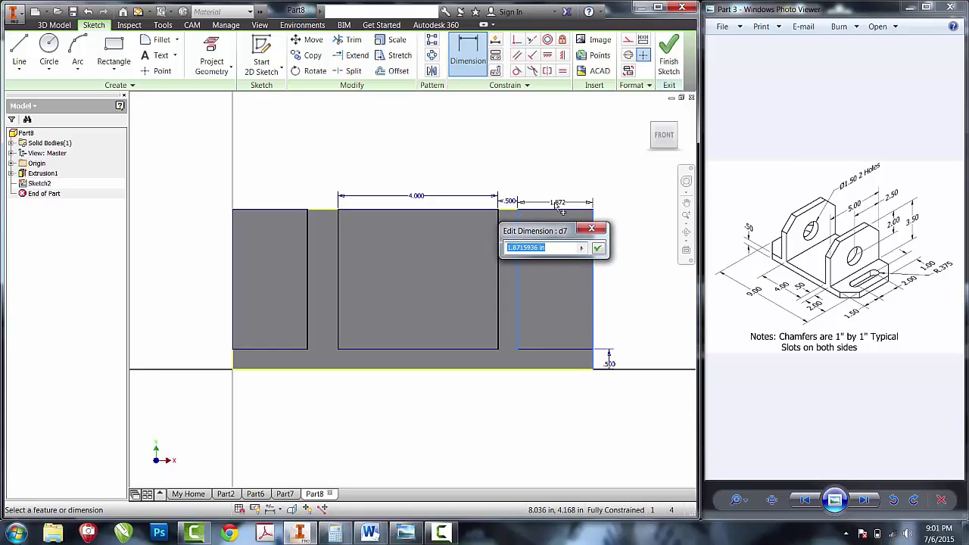
text(2)
key(Return)
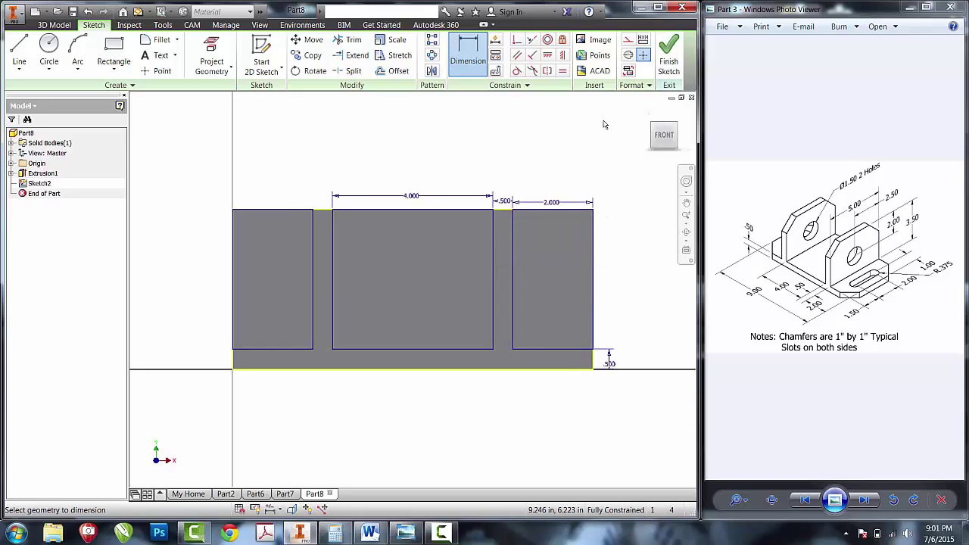
Finish the sketch and extrude the three rectangles as a cut through all of the block
click(668, 55)
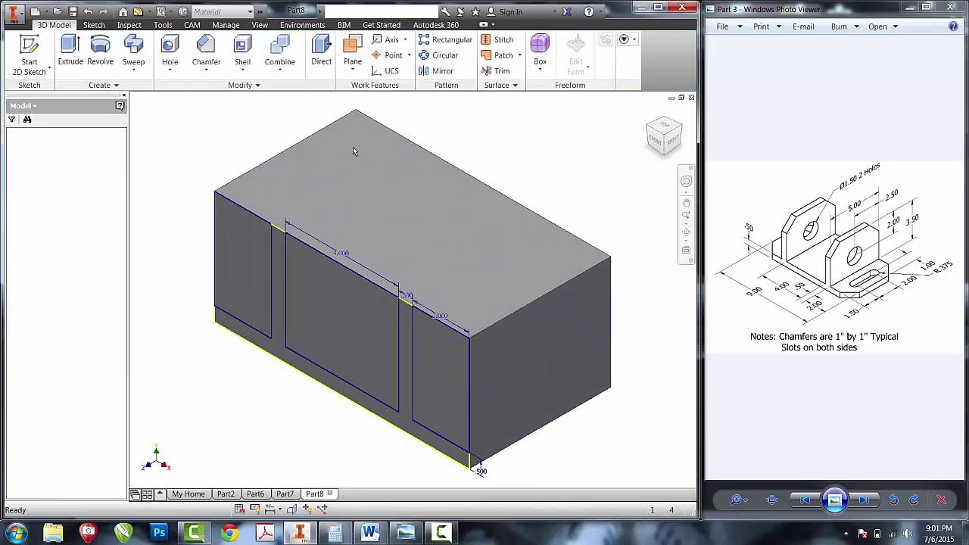
click(70, 50)
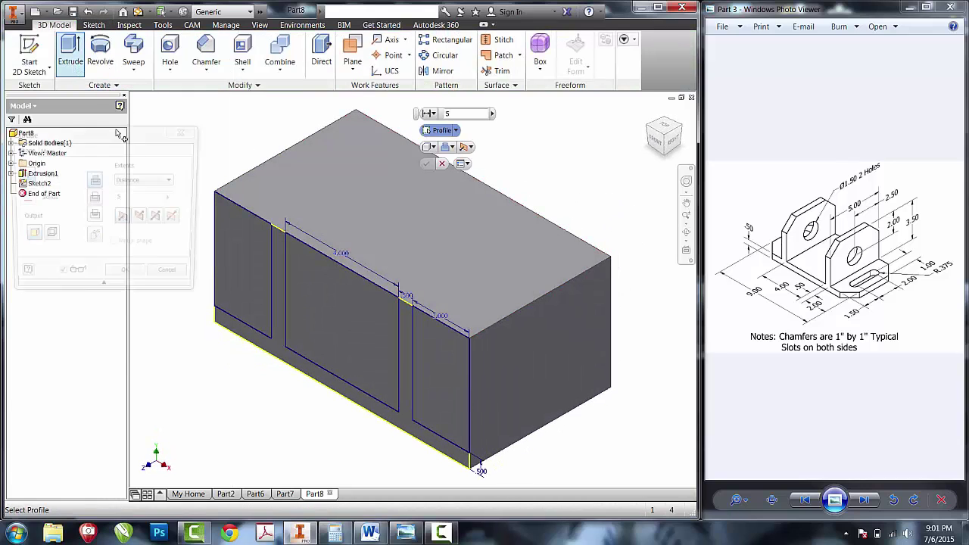
click(225, 242)
click(310, 286)
click(434, 354)
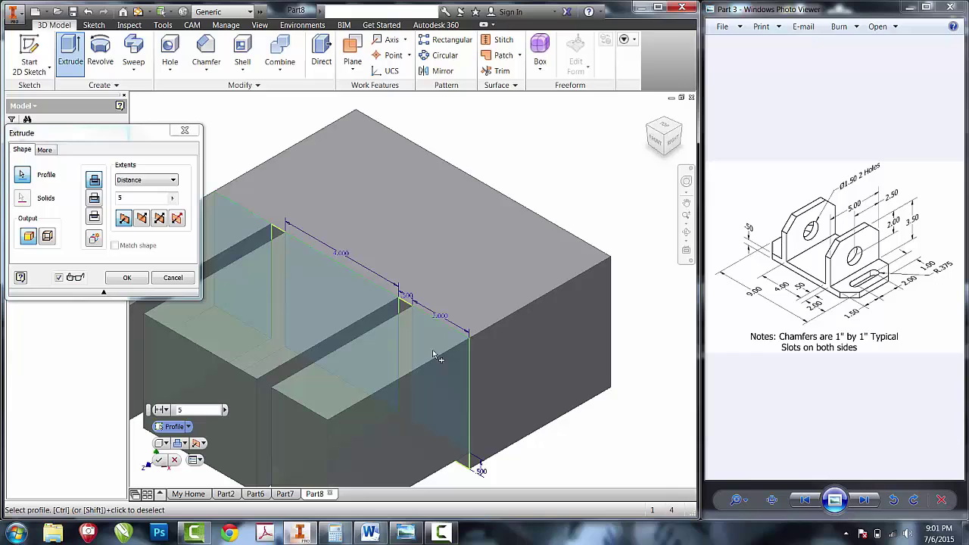
click(94, 197)
click(121, 181)
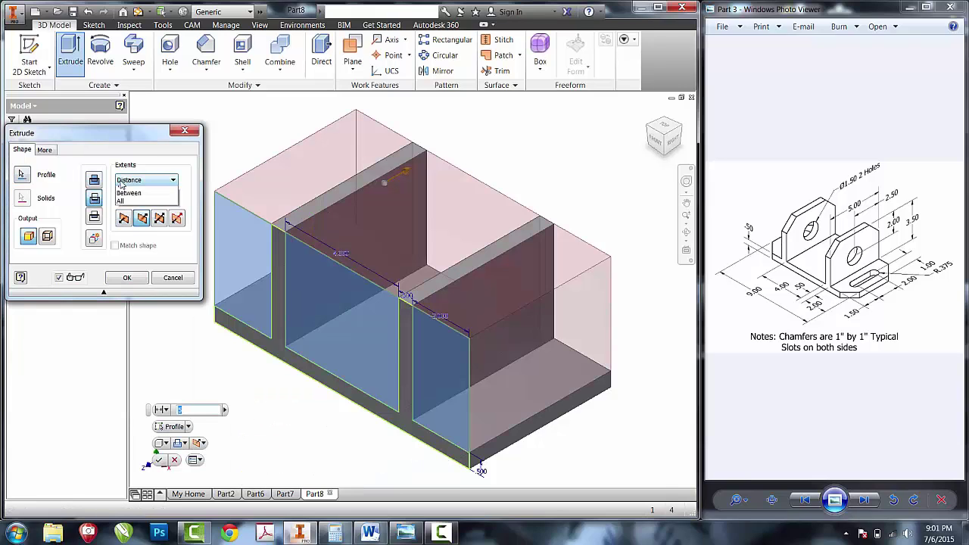
click(121, 222)
click(127, 277)
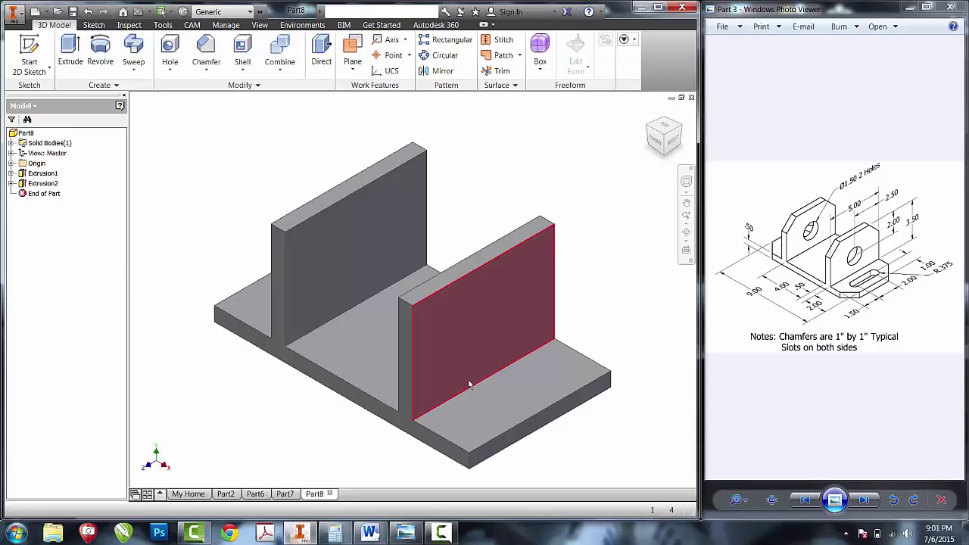
On the right base flange's top face, sketch a centre-to-centre slot about 2.4 in long between centres and .75 in wide, parallel to the upright
key(s)
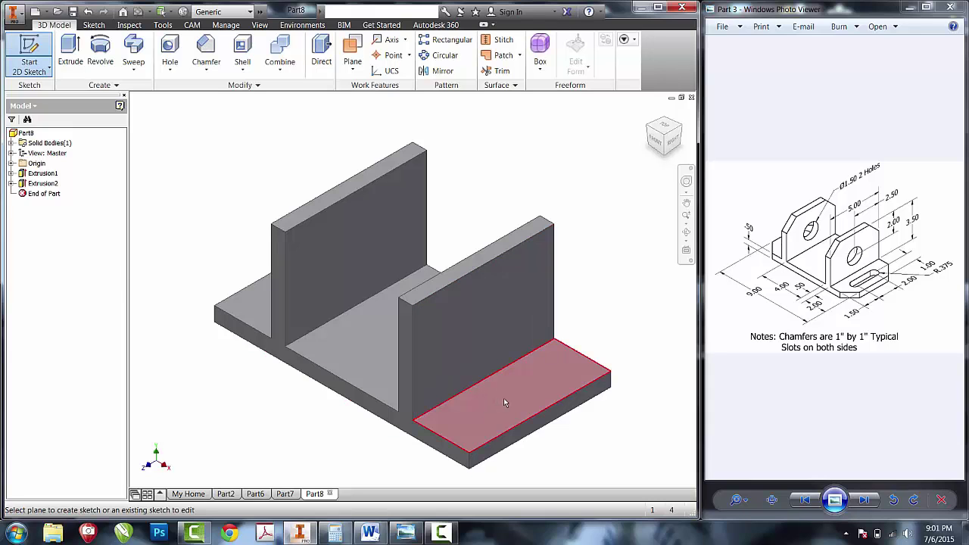
click(509, 399)
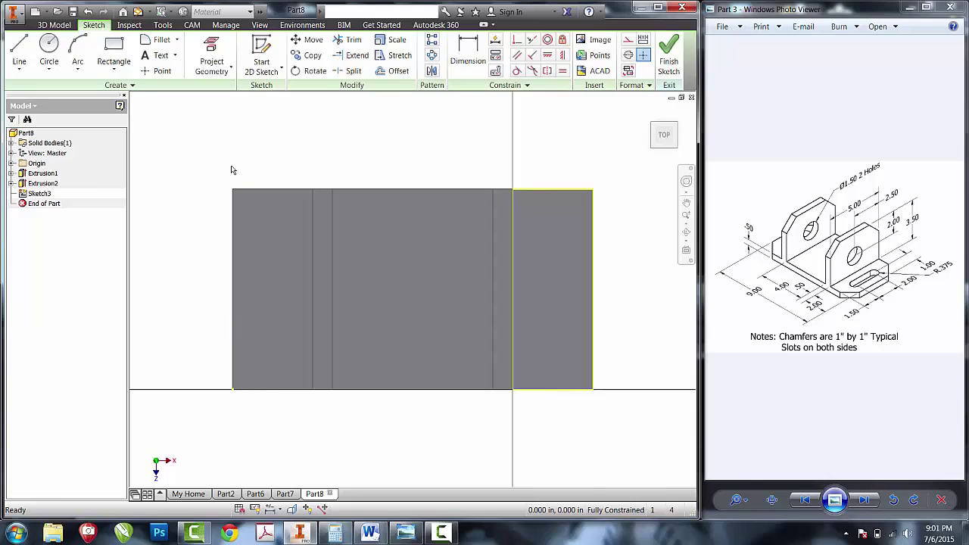
click(114, 71)
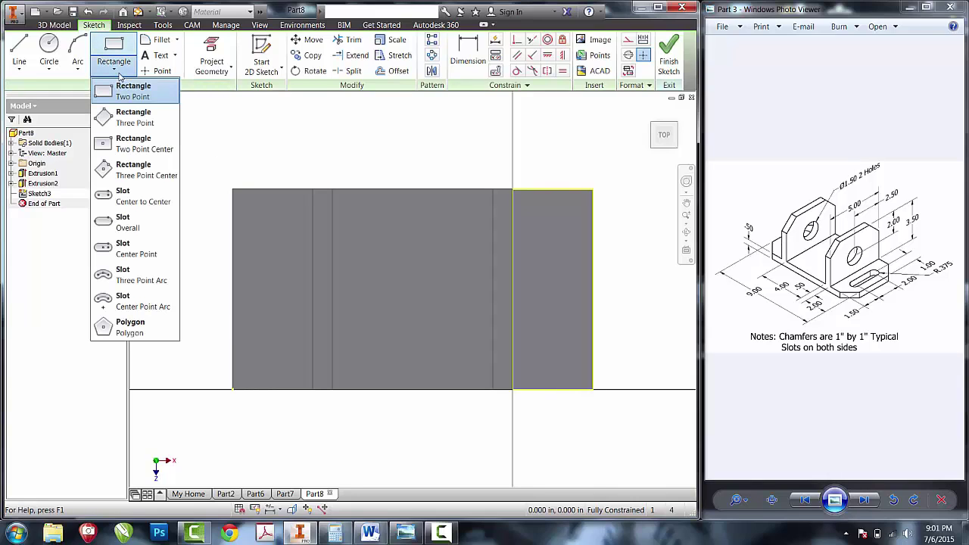
click(138, 197)
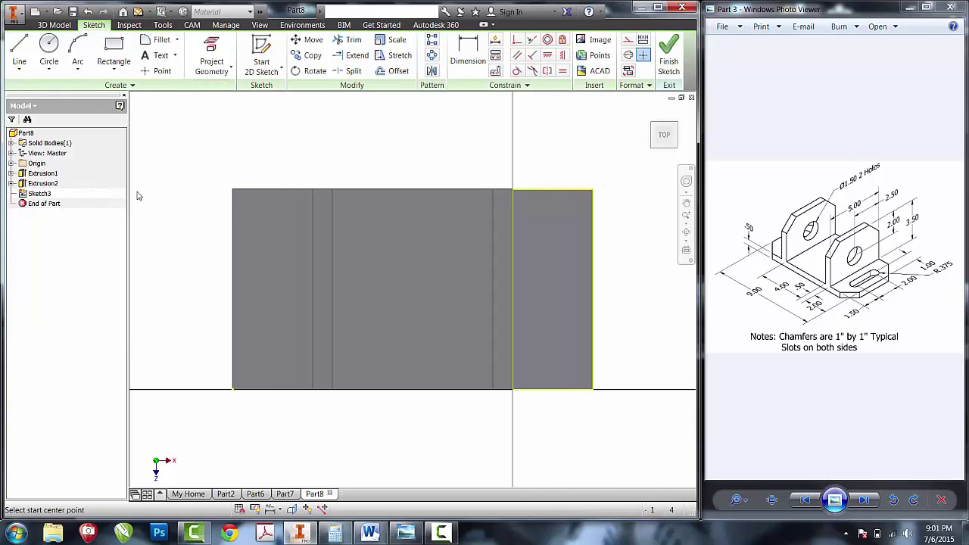
click(552, 243)
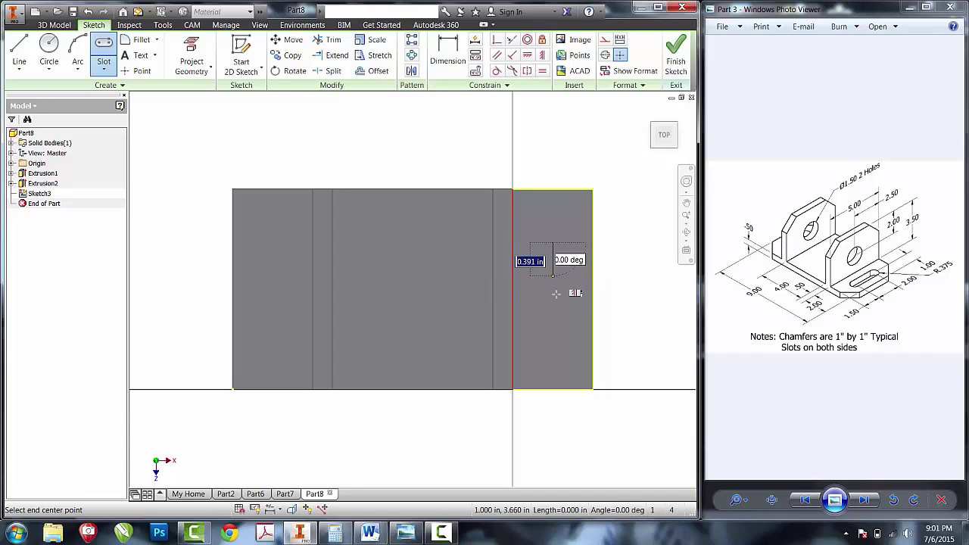
click(552, 336)
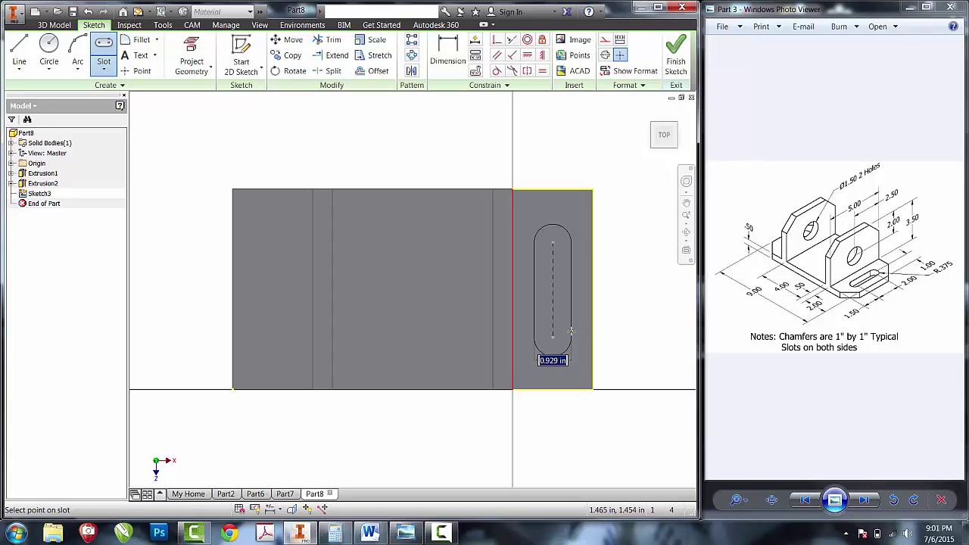
text(.3)
key(Return)
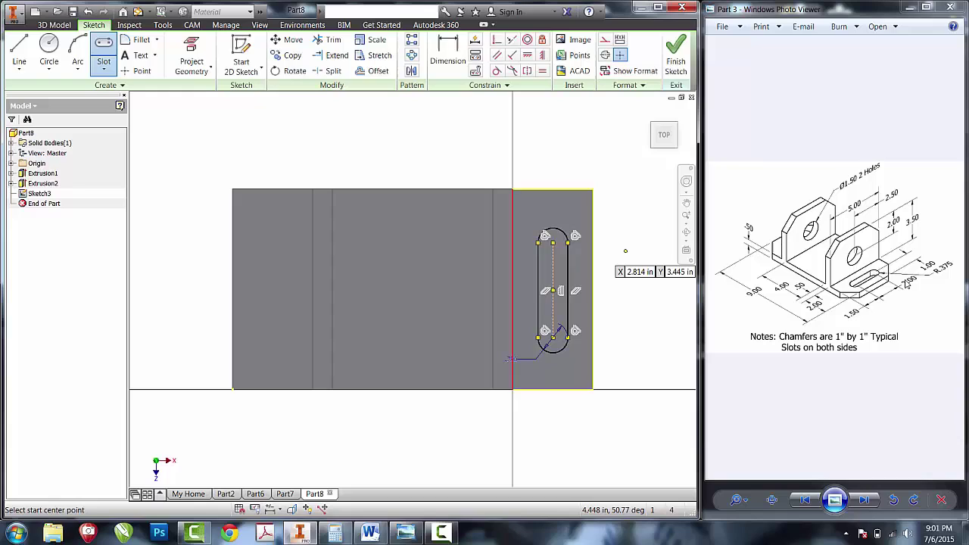
Dimension the slot's lower centre point 1.5 in from the flange's front edge
key(d)
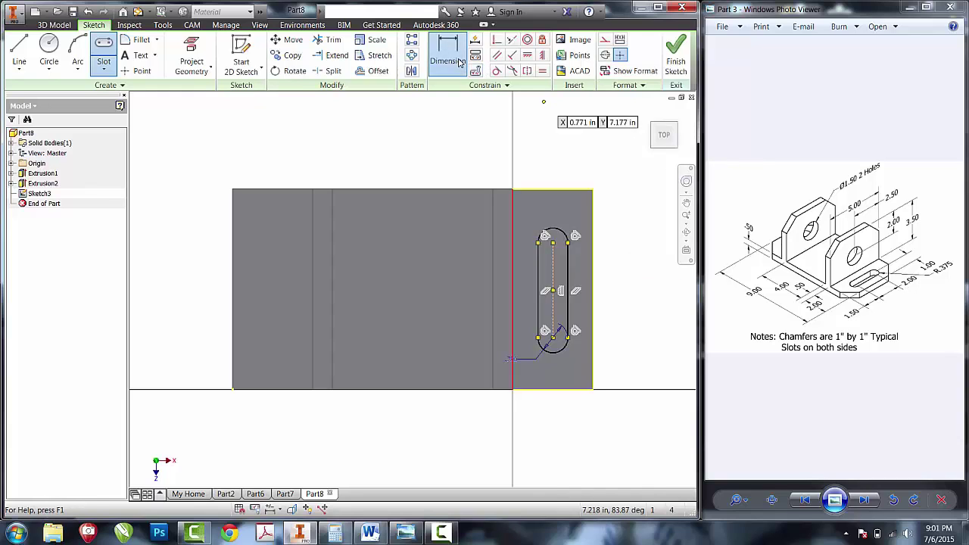
click(562, 390)
click(619, 377)
text(1)
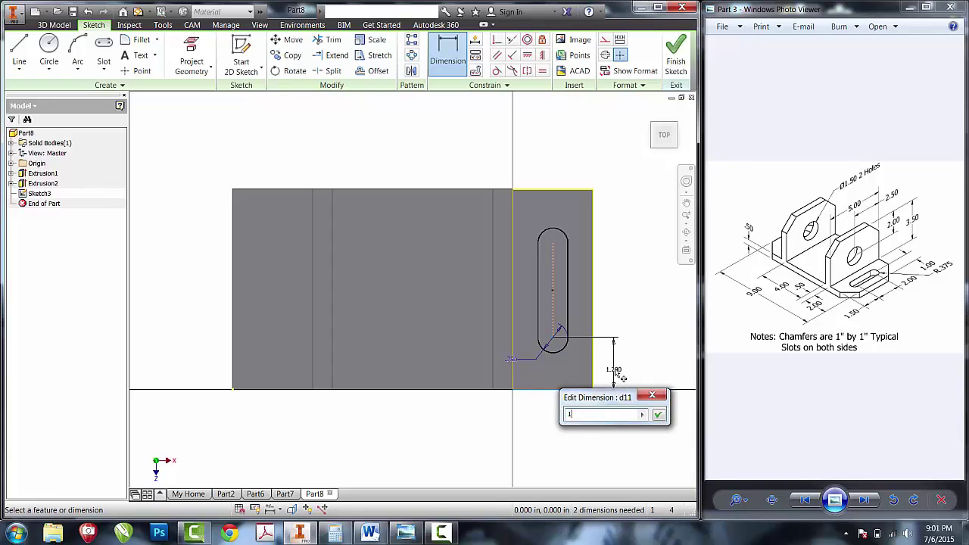
text(.5)
key(Return)
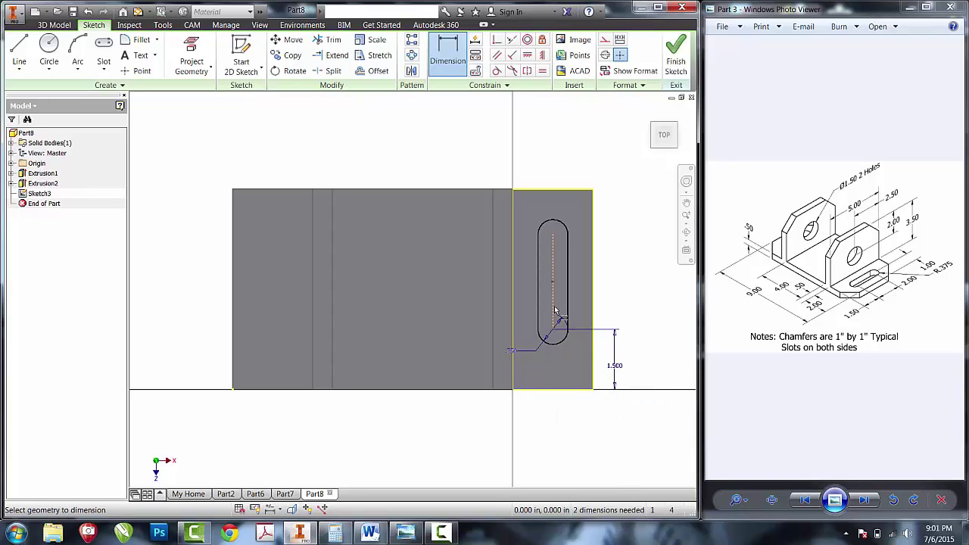
Dimension the slot's centre-to-centre length as 2 in
click(554, 291)
click(612, 307)
text(2)
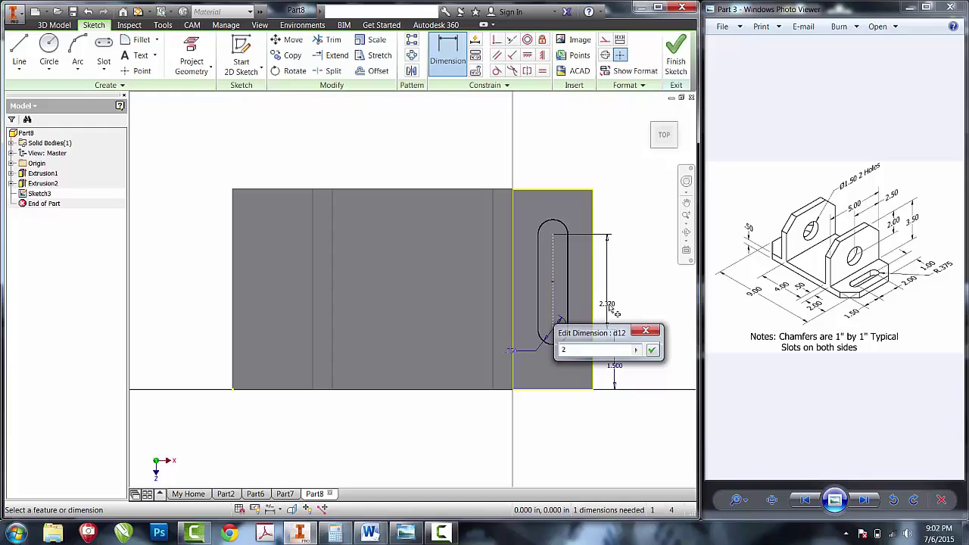
key(Return)
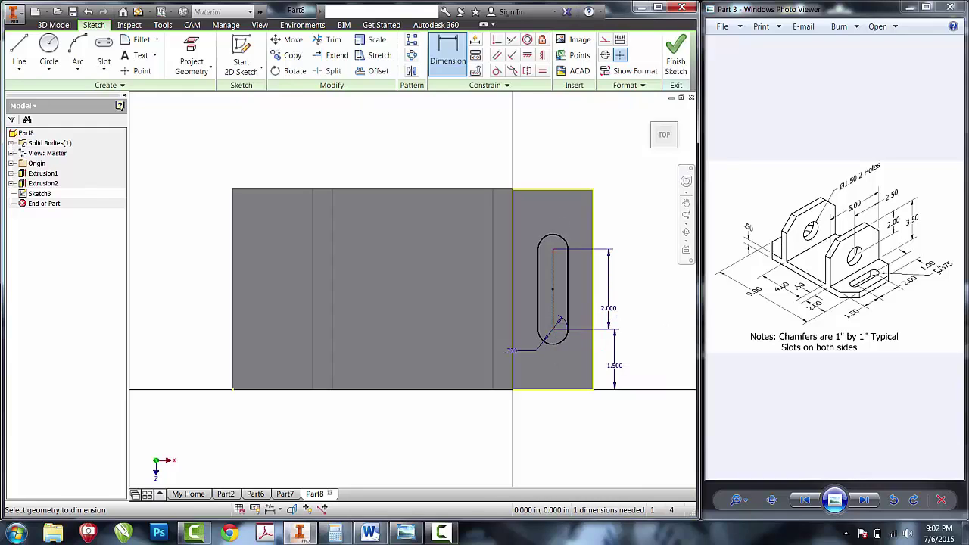
Dimension the slot's centreline 1 in from the flange's outer edge
click(593, 271)
click(554, 277)
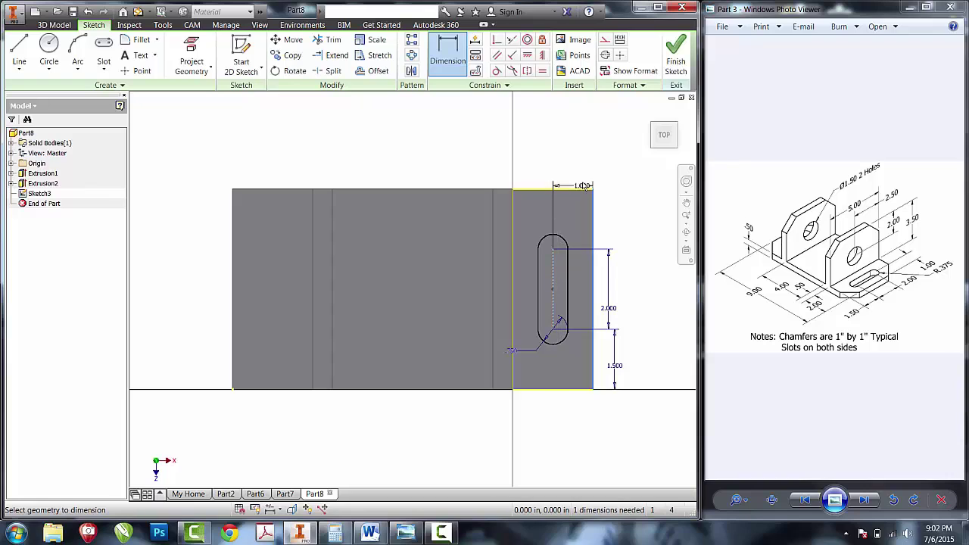
click(586, 176)
key(Return)
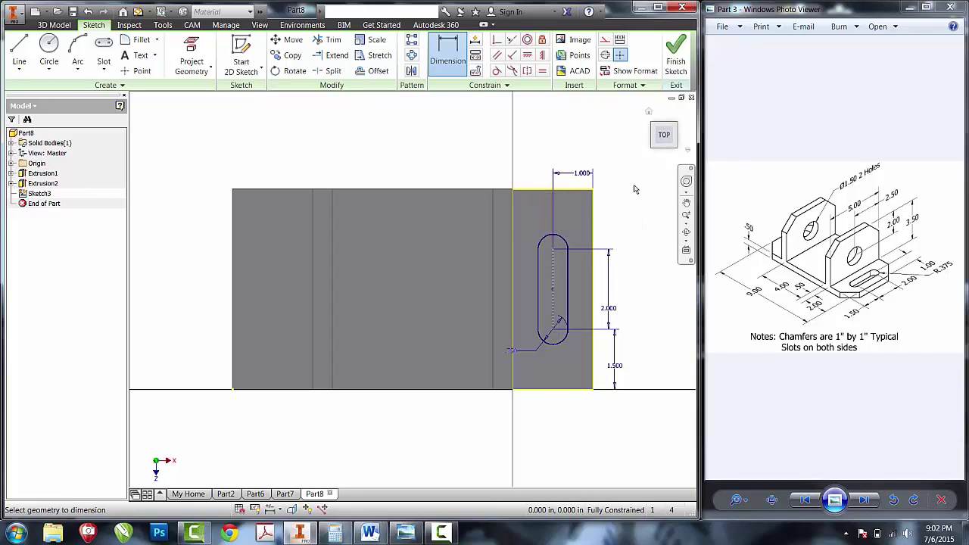
Finish the sketch and extrude the slot profile as a cut through all of the flange
click(676, 54)
click(70, 53)
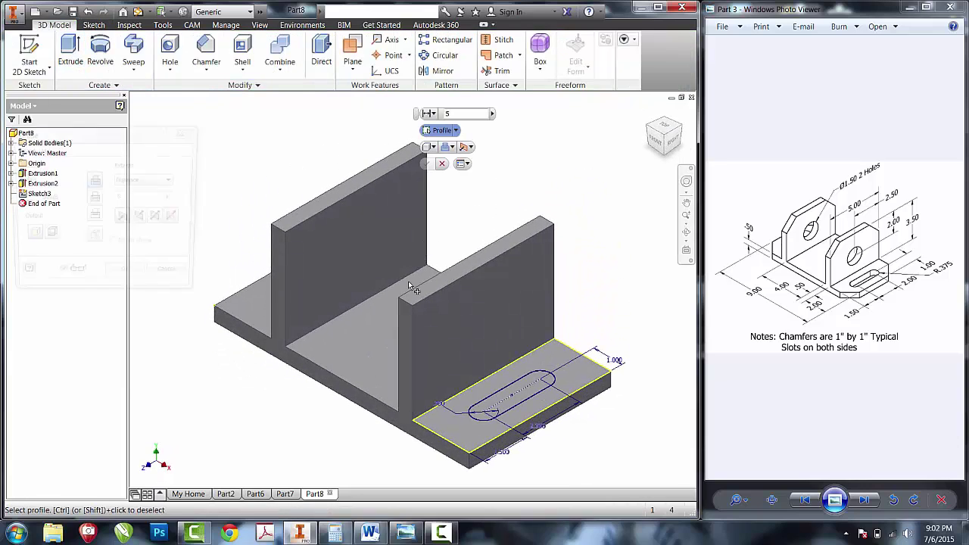
click(497, 409)
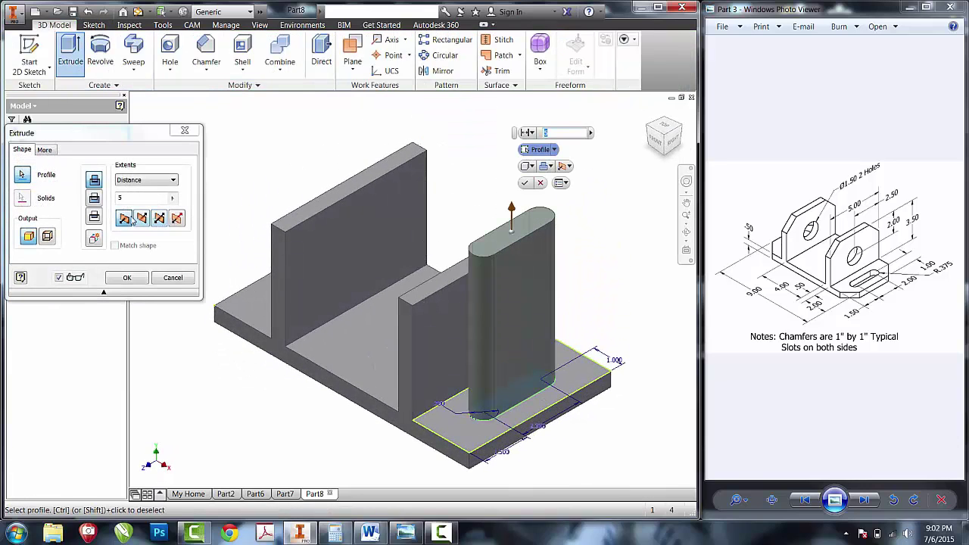
click(95, 198)
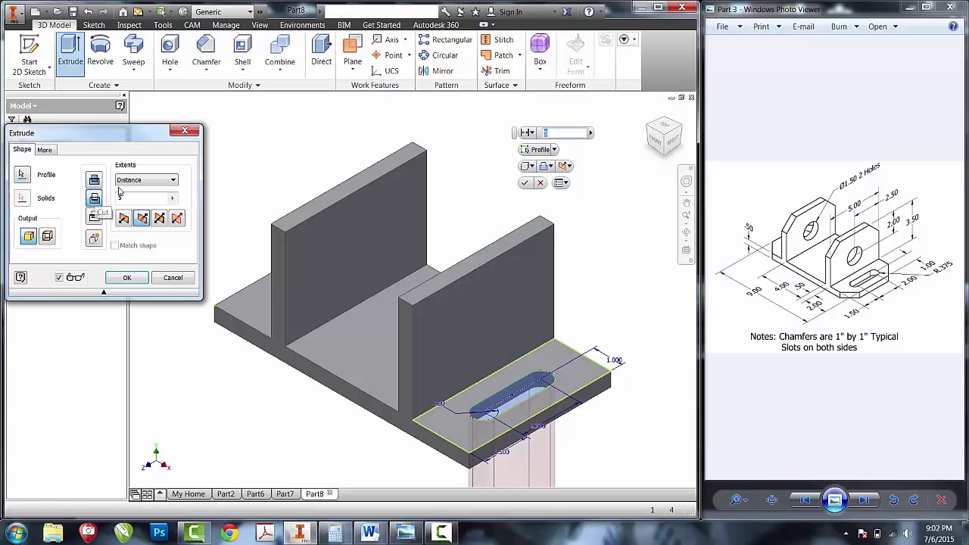
click(129, 180)
click(129, 224)
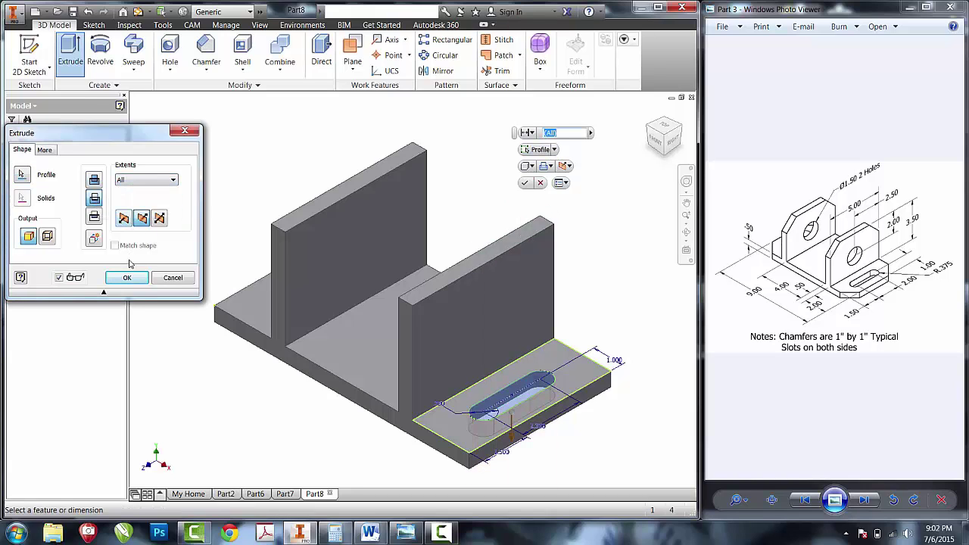
click(127, 277)
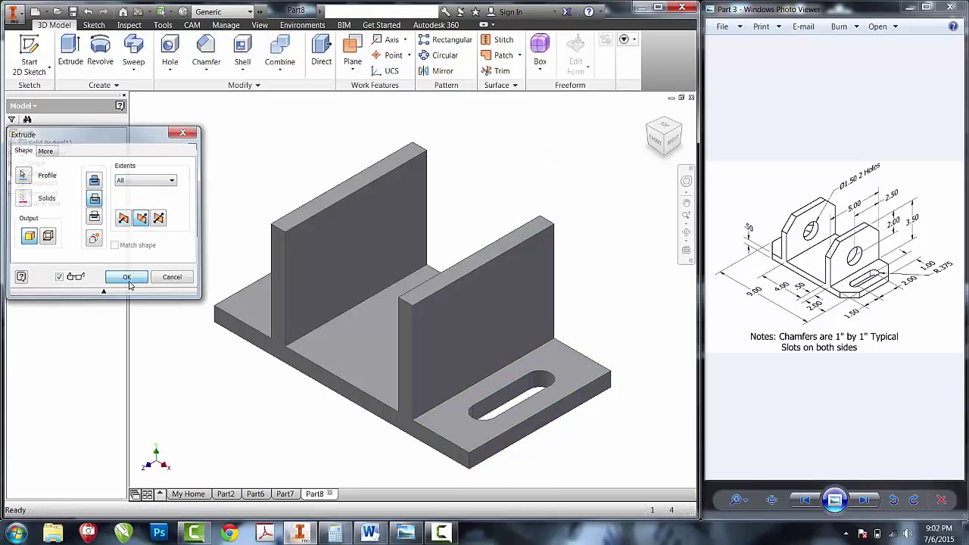
Create a midplane work plane between the outer faces of the two upright ears
click(345, 67)
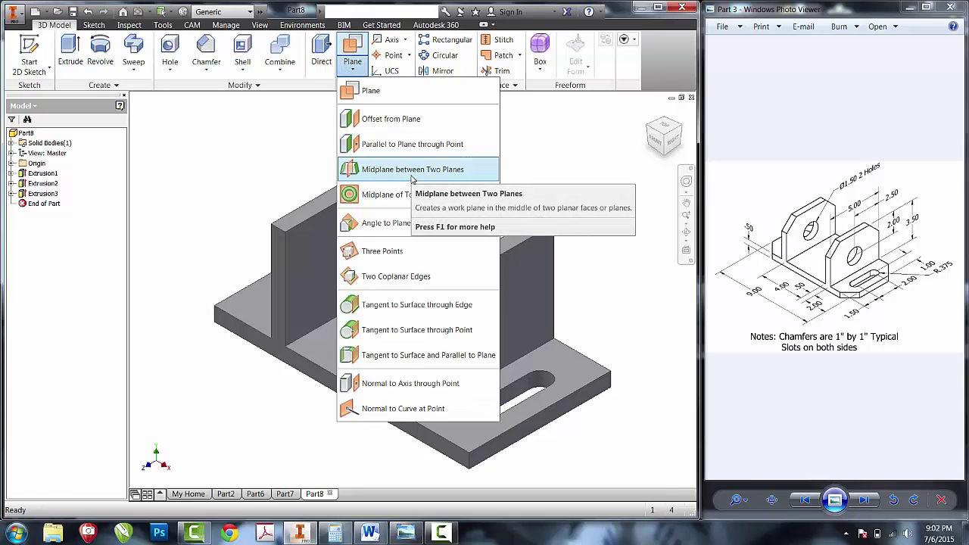
click(413, 171)
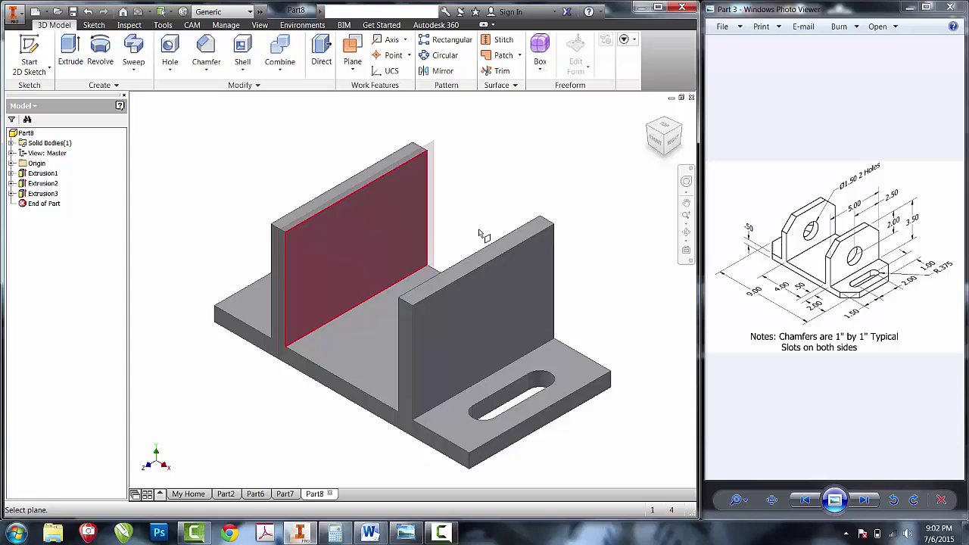
click(519, 302)
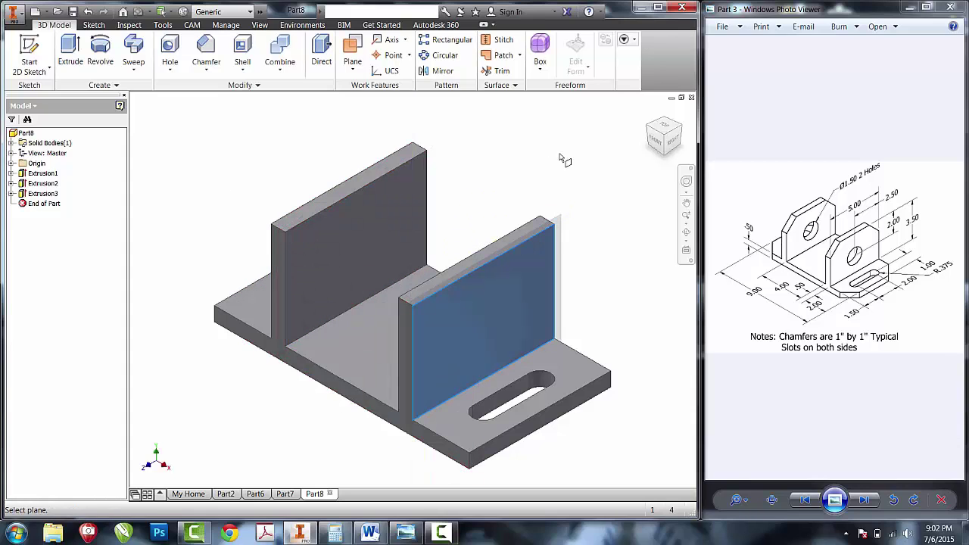
click(686, 232)
drag(546, 250, 473, 258)
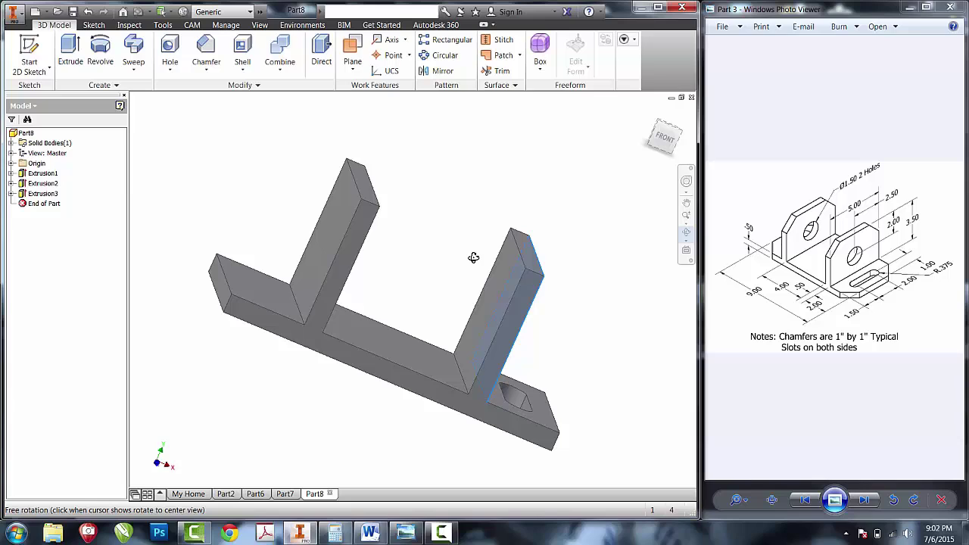
right_click(473, 257)
click(471, 286)
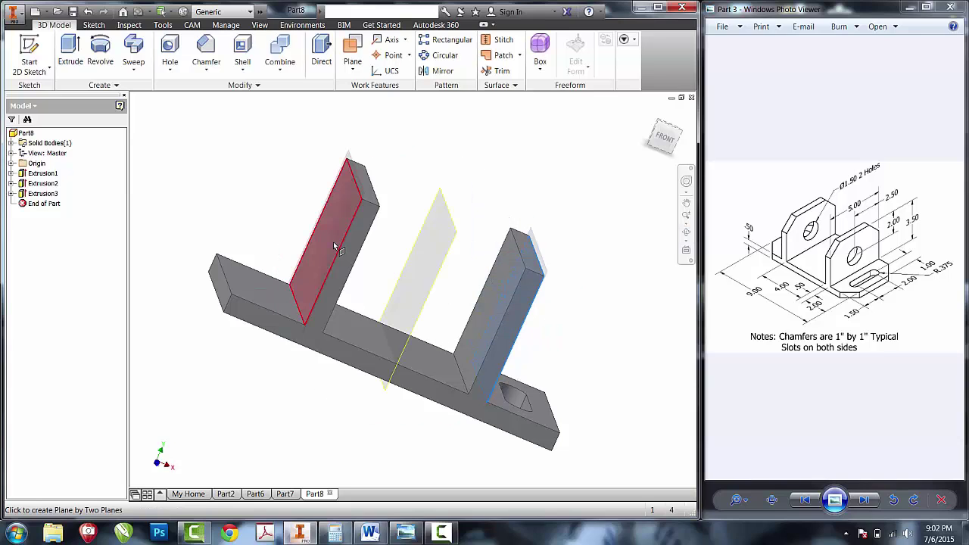
click(334, 246)
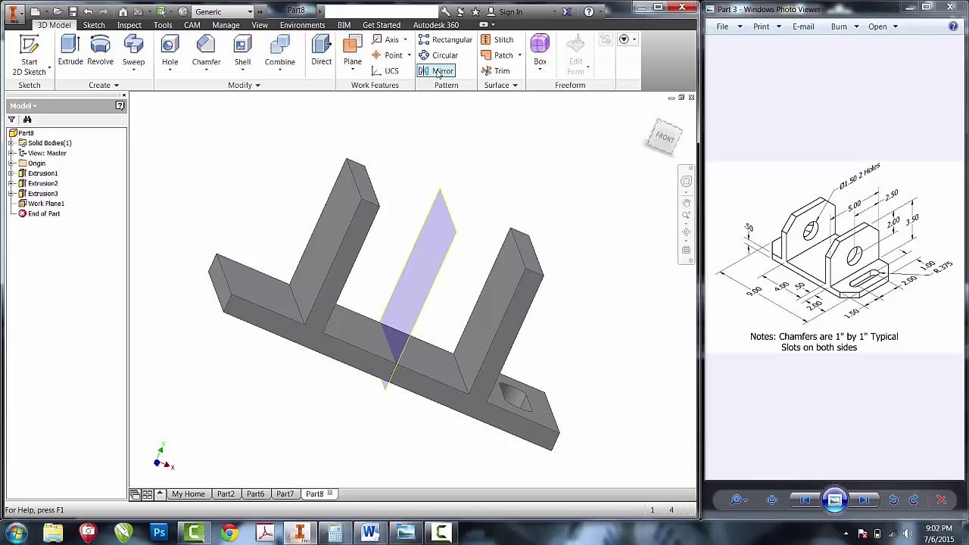
Mirror the slot cut across the midplane work plane onto the opposite flange
click(438, 71)
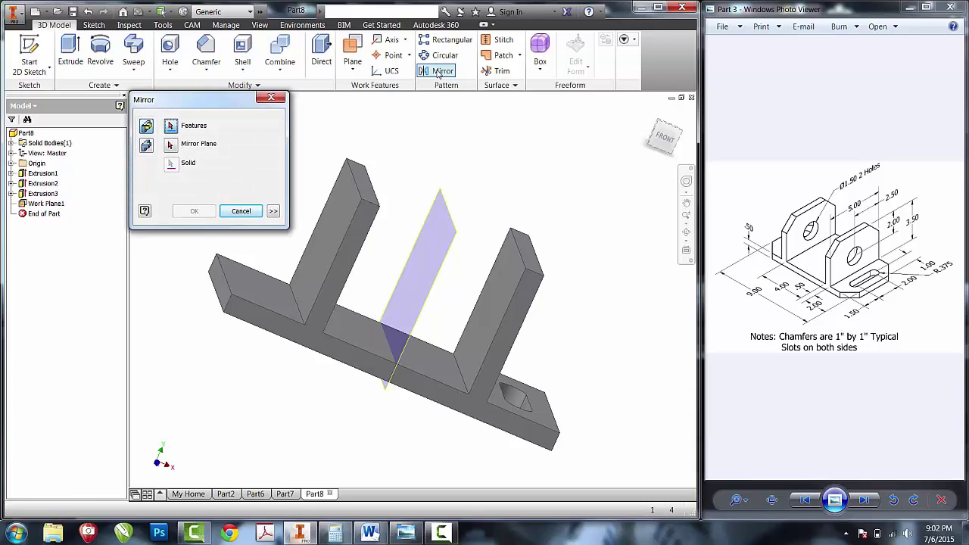
click(518, 392)
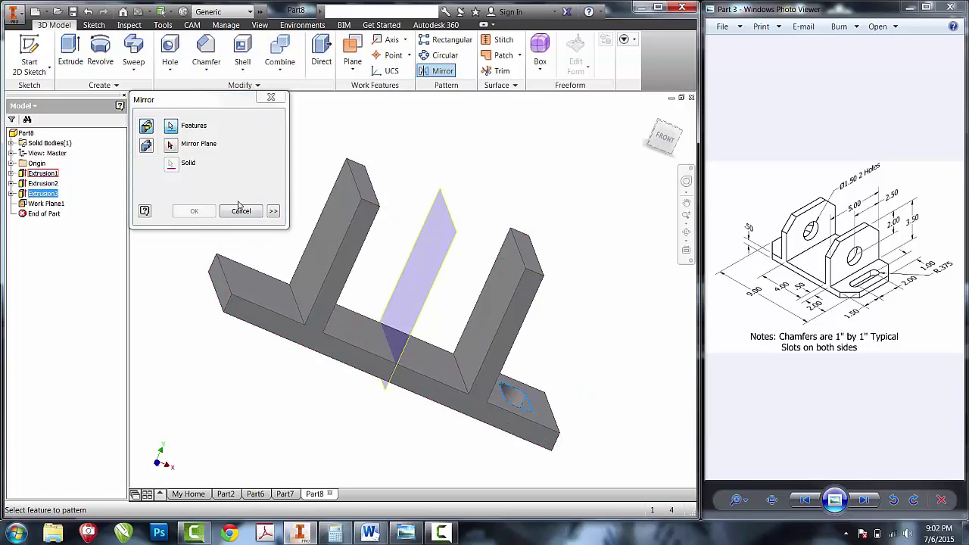
click(170, 145)
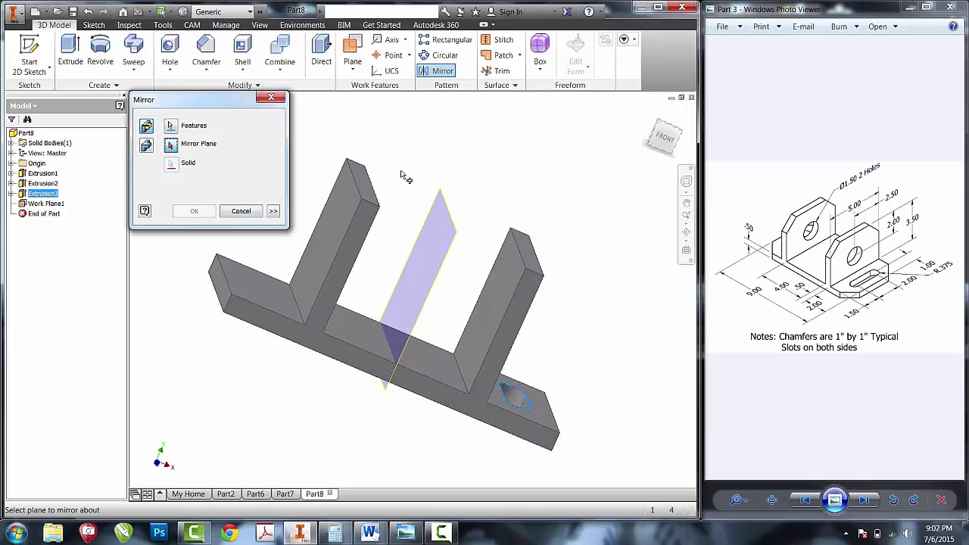
click(437, 216)
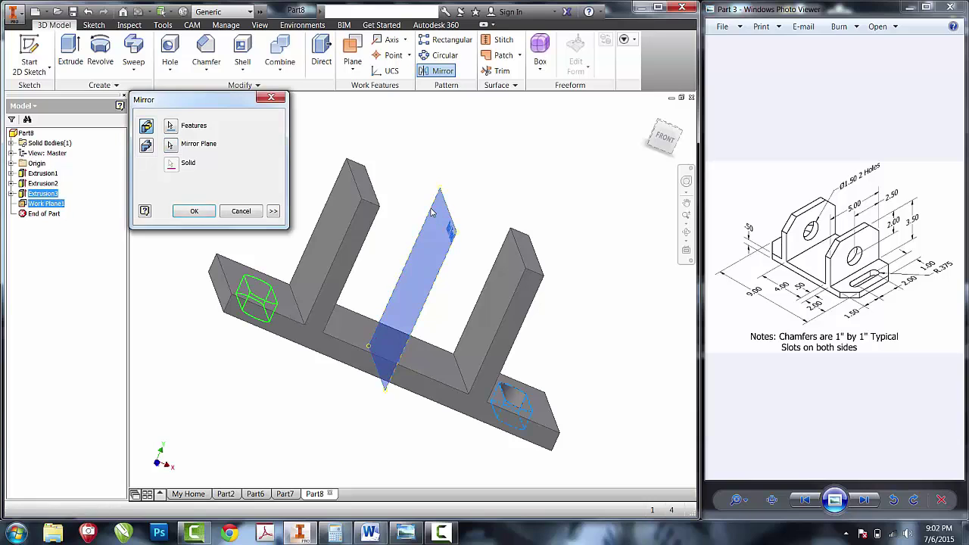
click(194, 211)
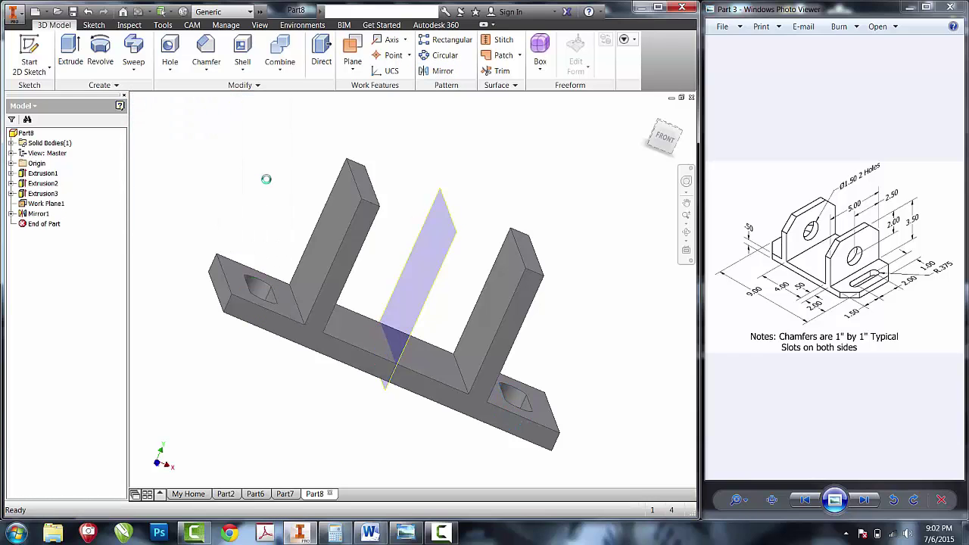
Start a sketch on the outer face of the ear beside the original slot and place a point near its middle
key(F6)
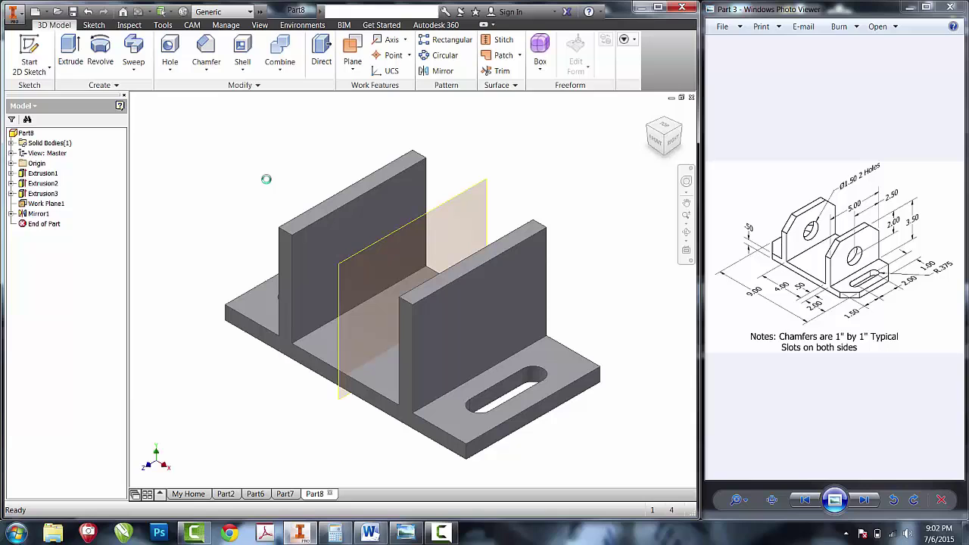
key(s)
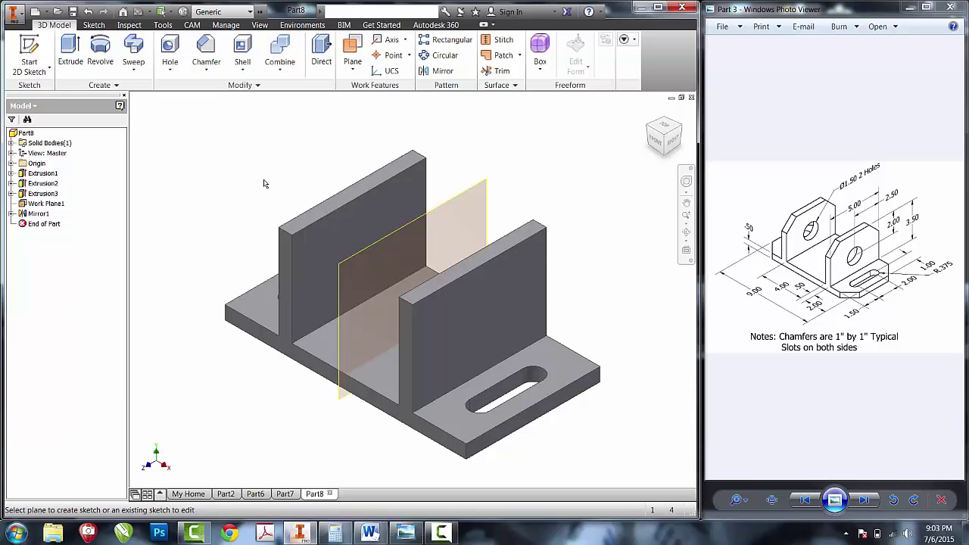
click(501, 326)
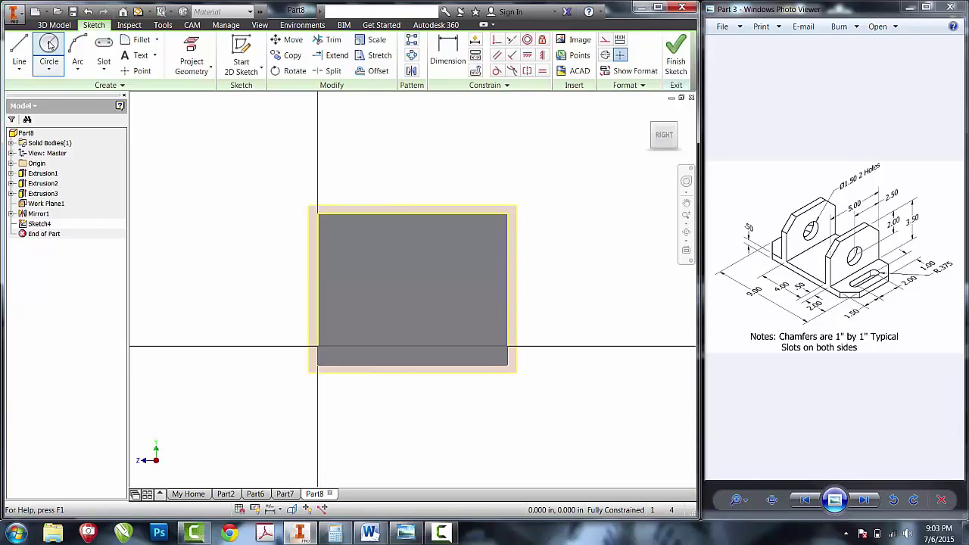
click(140, 70)
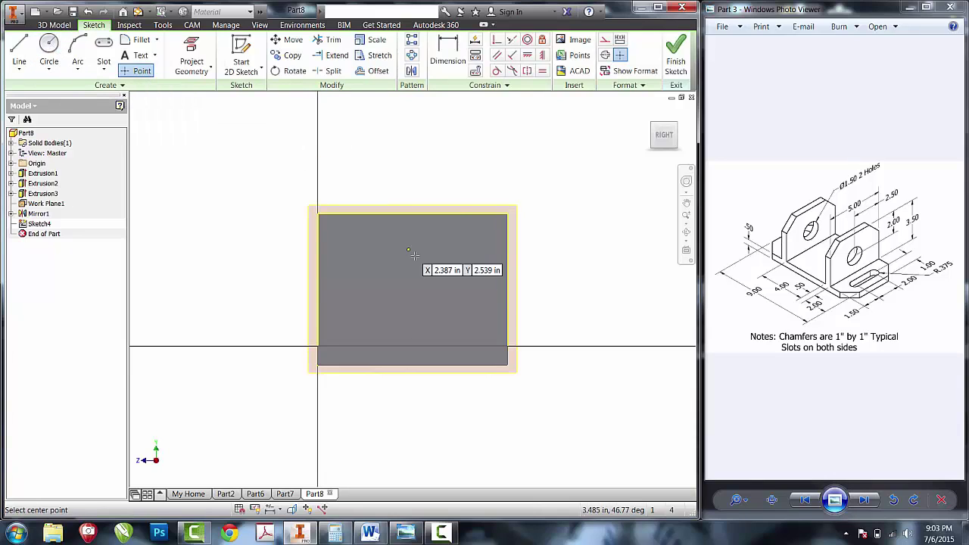
click(411, 286)
Dimension the sketch point 2 in below the ear's top edge
key(d)
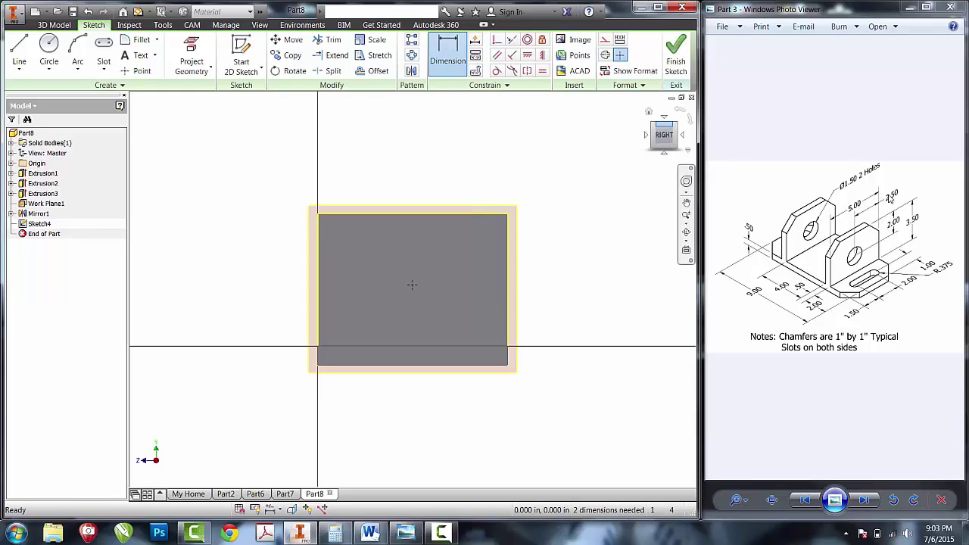
click(467, 215)
click(412, 286)
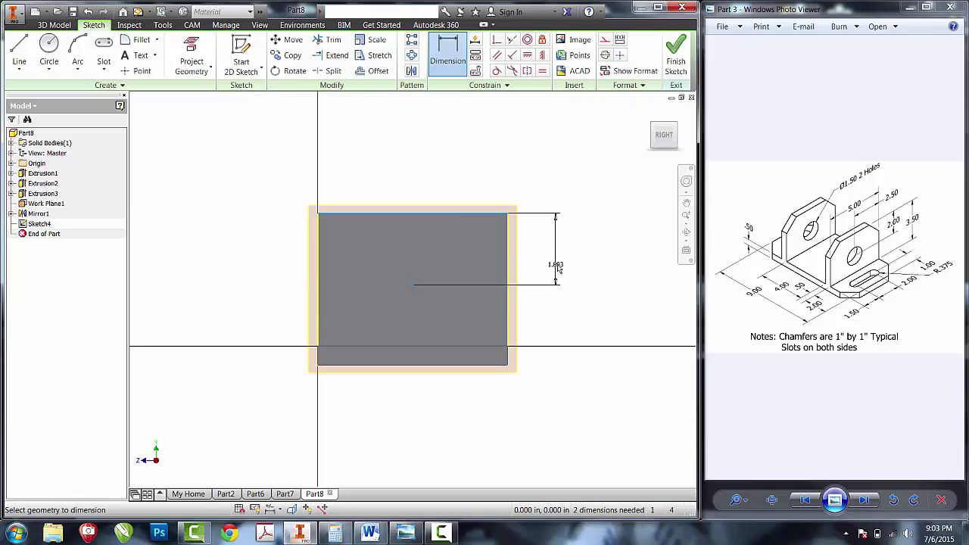
click(557, 267)
text(2)
key(Return)
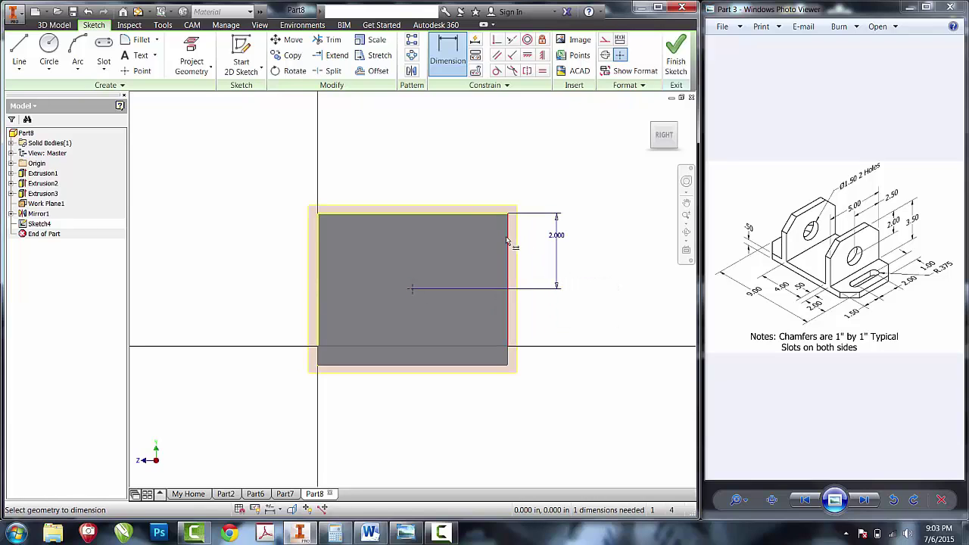
Dimension the sketch point 2.5 in from the ear's vertical side edge
click(508, 241)
click(412, 288)
click(449, 198)
text(2)
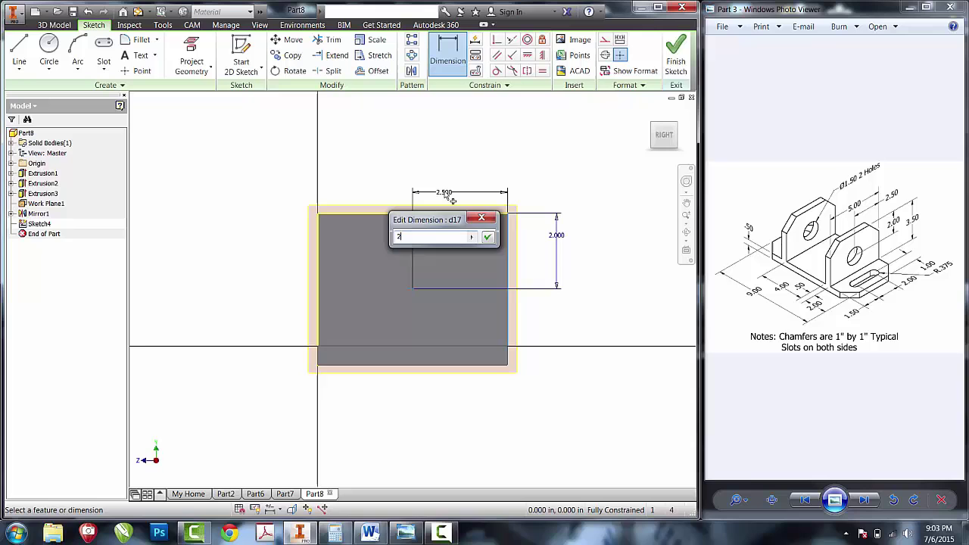
text(.5)
key(Return)
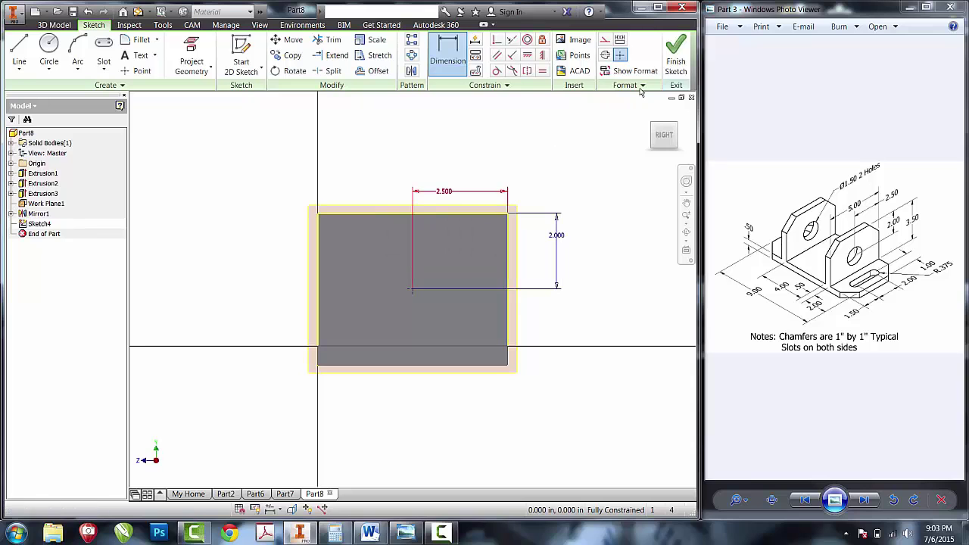
Finish the sketch and create a 1.5 in diameter hole at the point, through all, so it pierces both ears
click(675, 65)
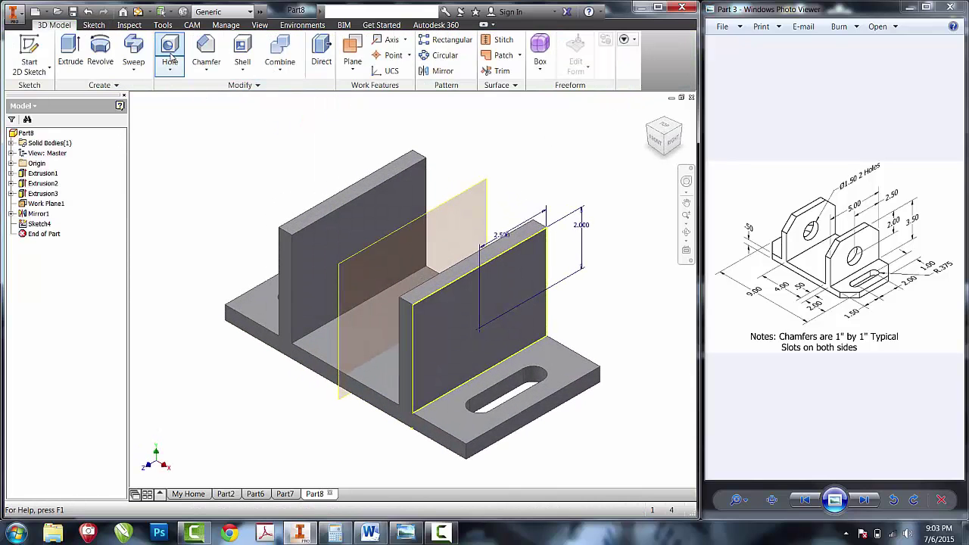
click(170, 55)
click(339, 179)
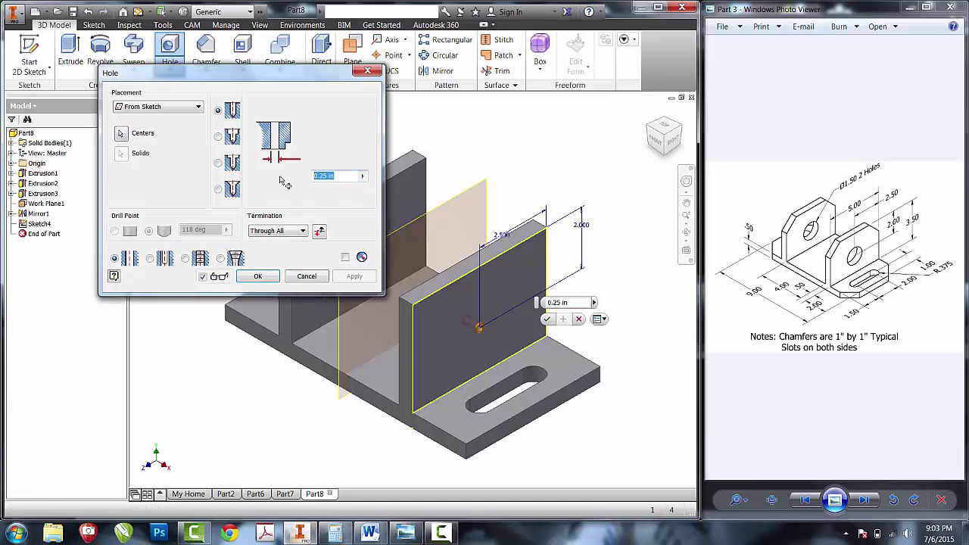
text(1.5)
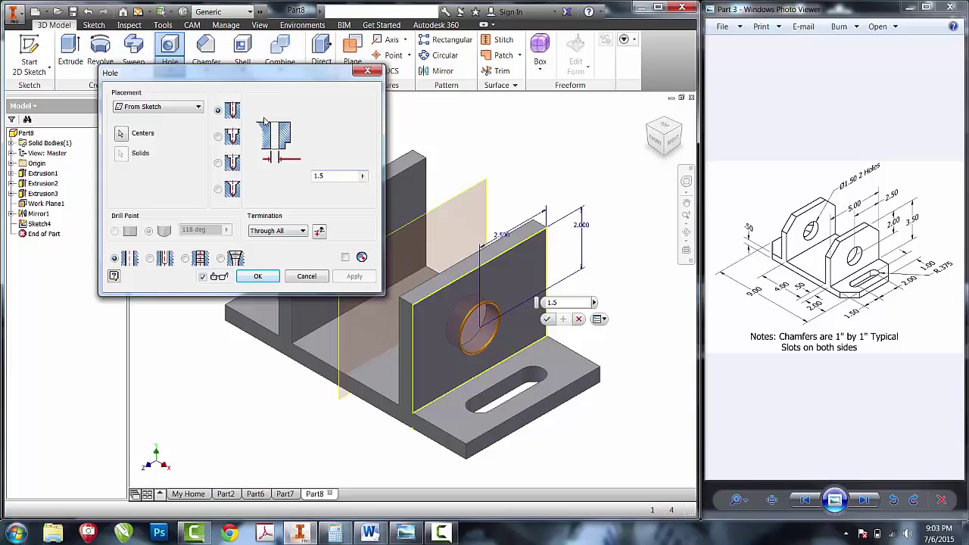
drag(276, 80, 196, 90)
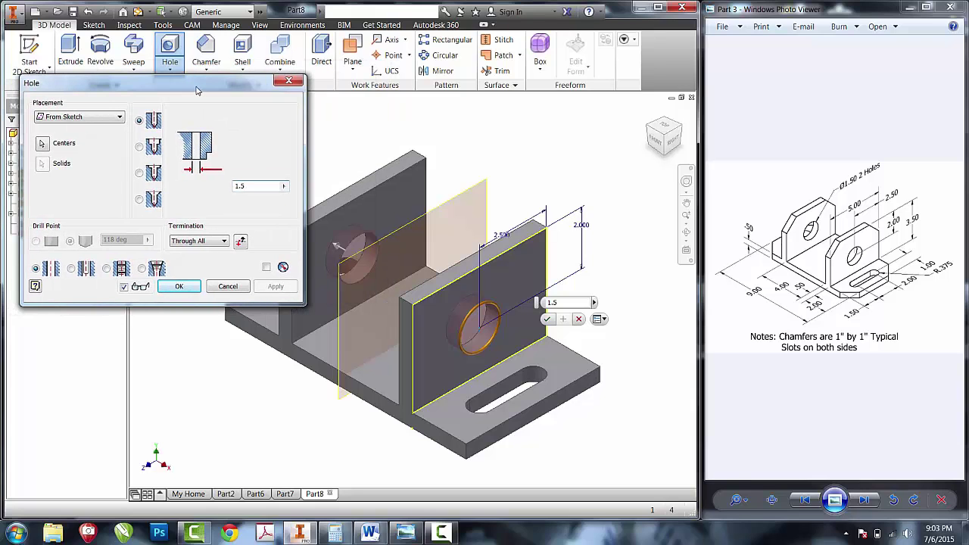
click(180, 285)
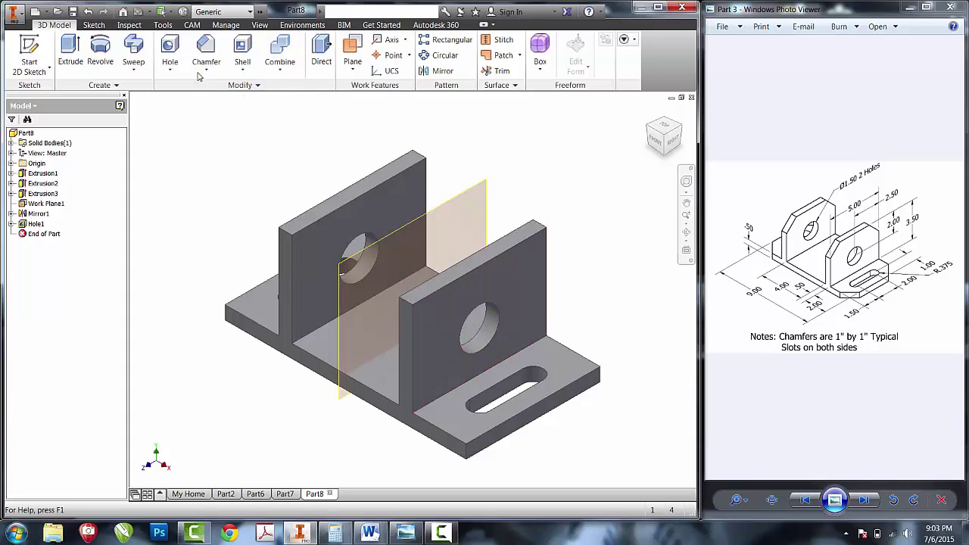
Set up a chamfer with a 1 in distance on the four upper corner edges of the two ears
click(207, 51)
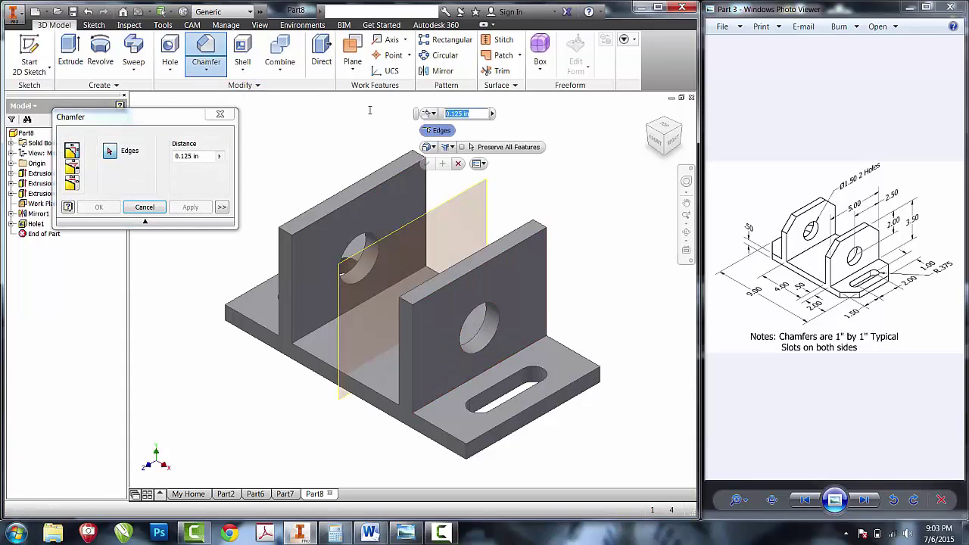
text(1)
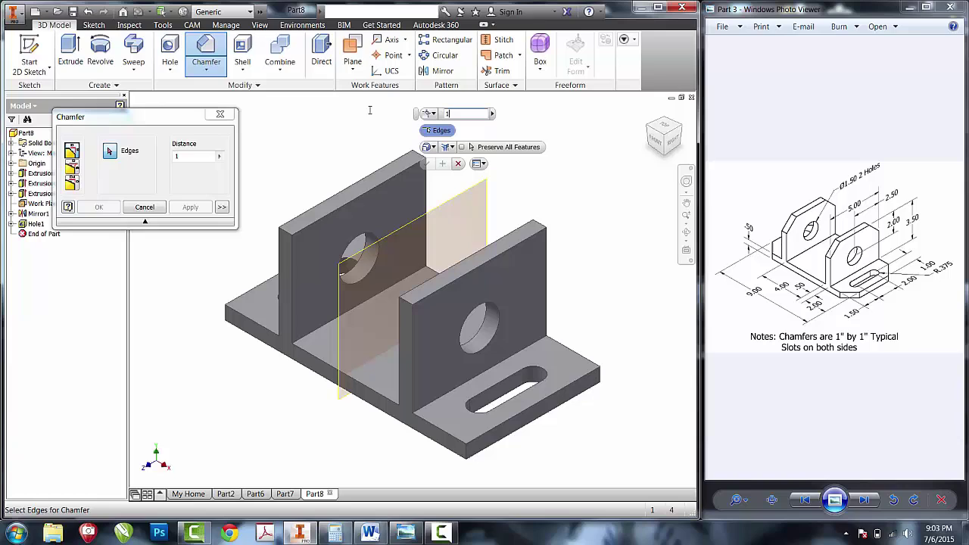
click(411, 306)
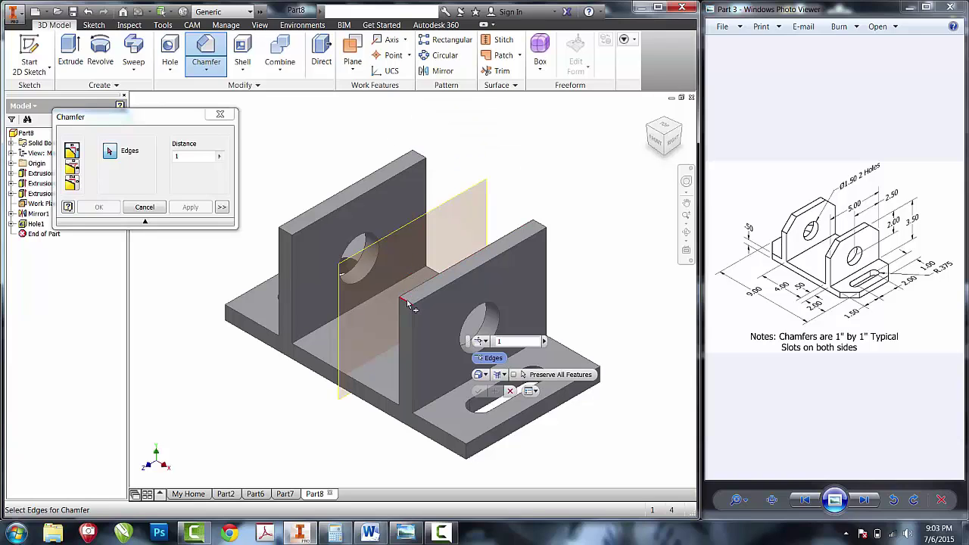
click(542, 229)
click(419, 156)
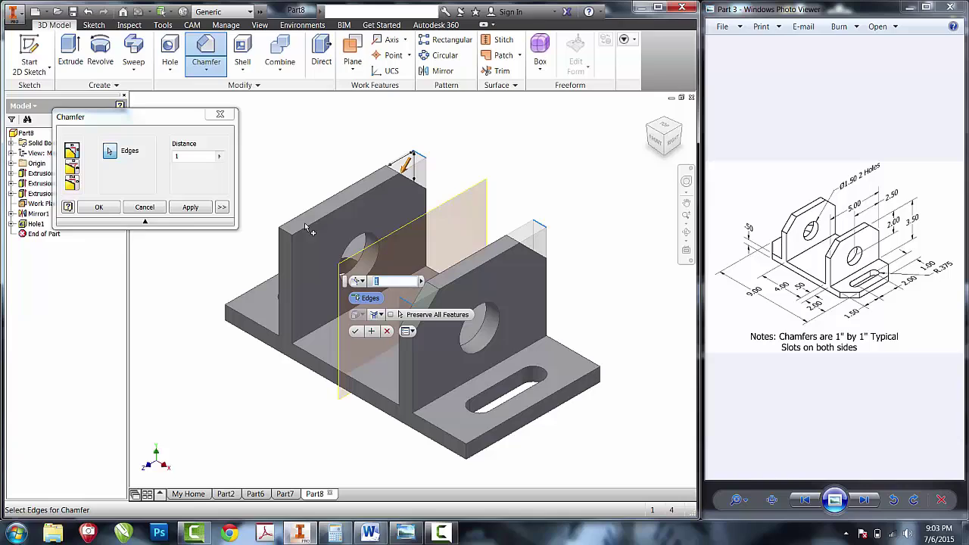
click(288, 234)
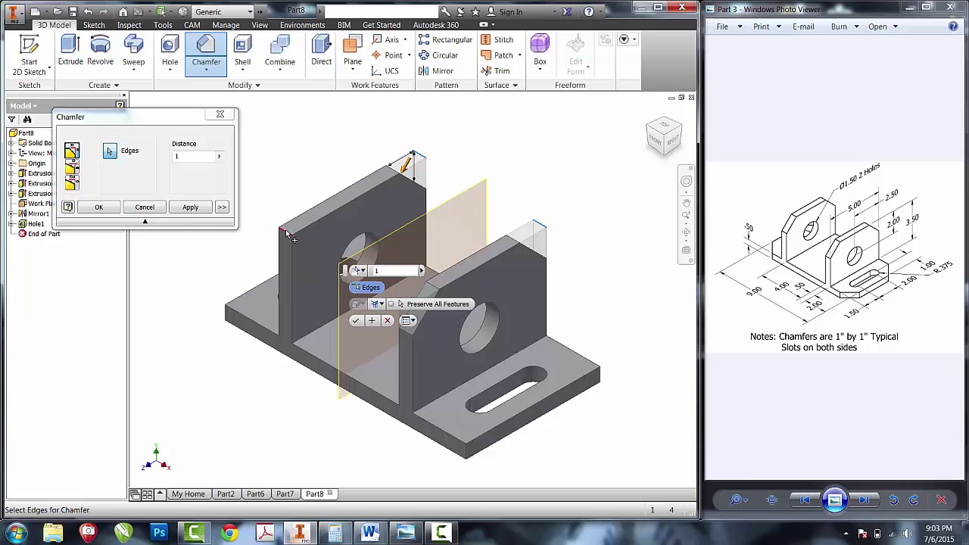
Add the four vertical corner edges of the base to the chamfer selection and apply the chamfer
click(226, 313)
click(469, 456)
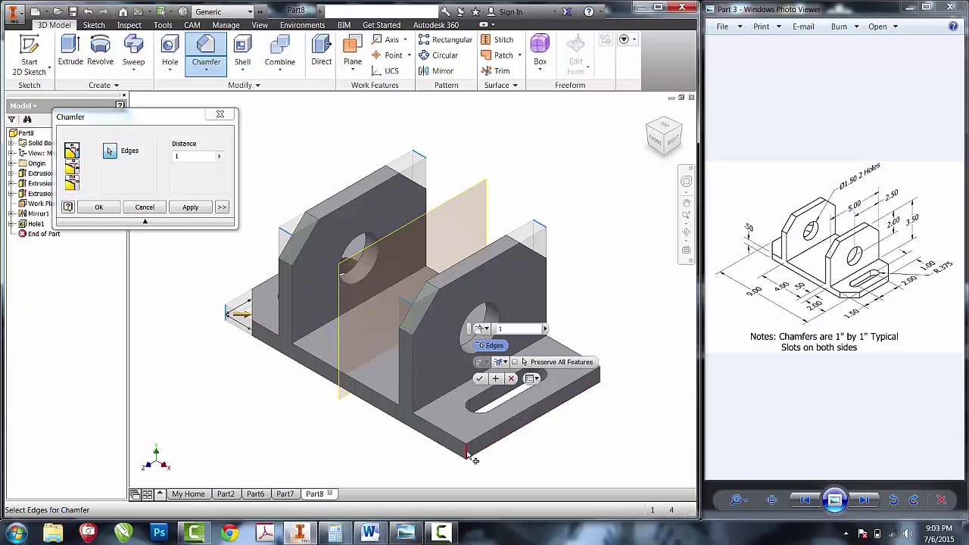
click(603, 378)
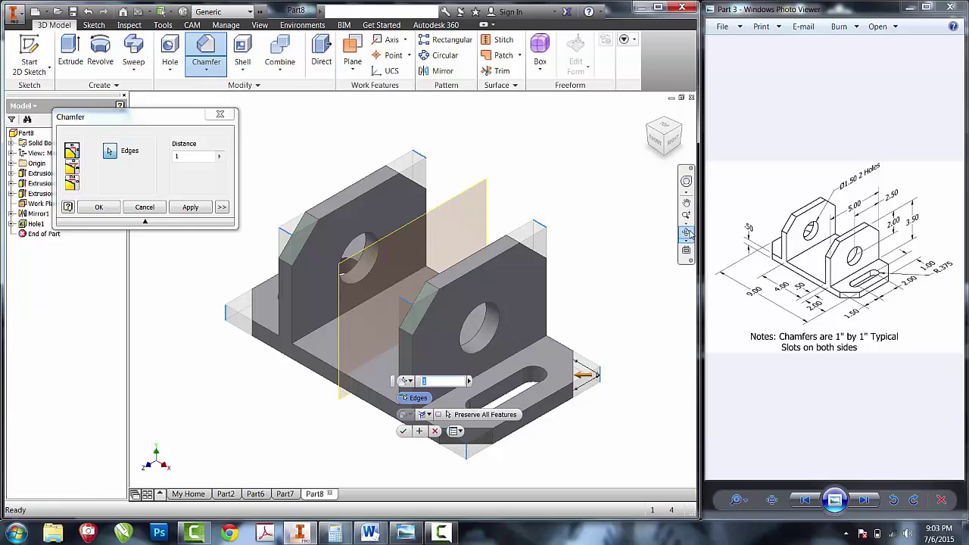
click(686, 231)
drag(432, 253, 470, 288)
right_click(469, 289)
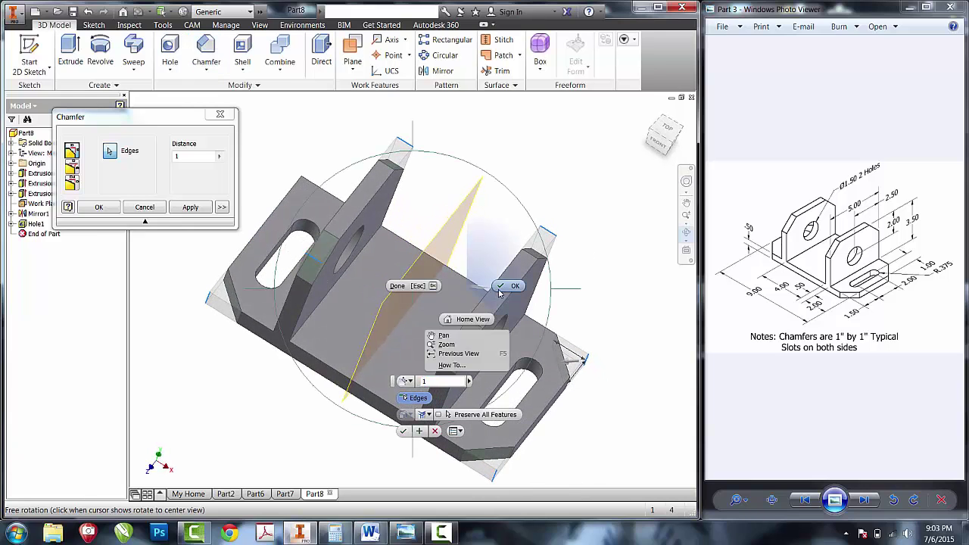
click(502, 295)
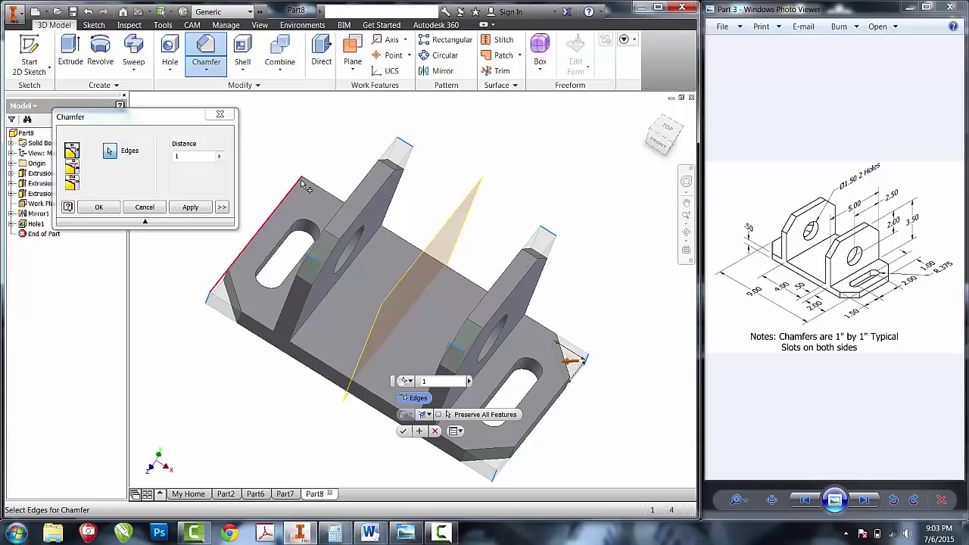
click(301, 185)
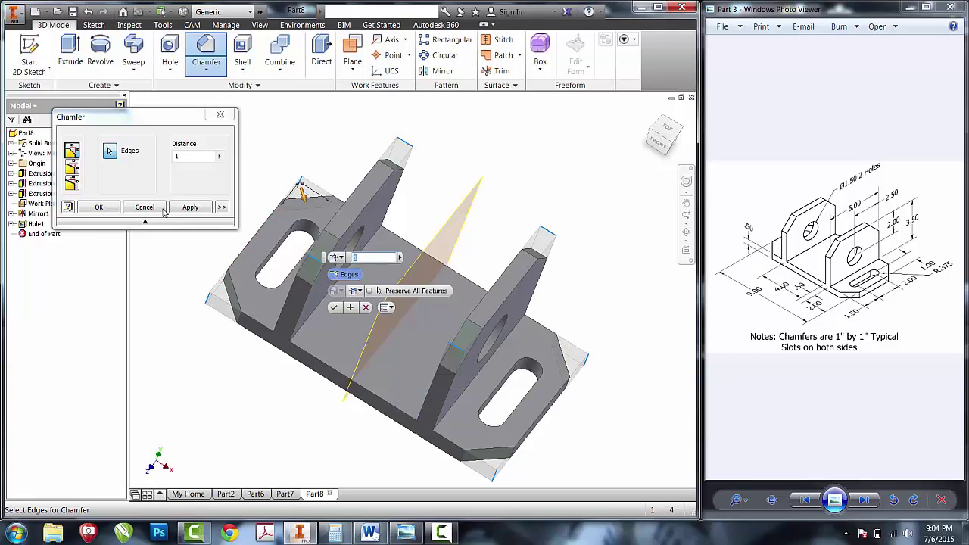
click(99, 207)
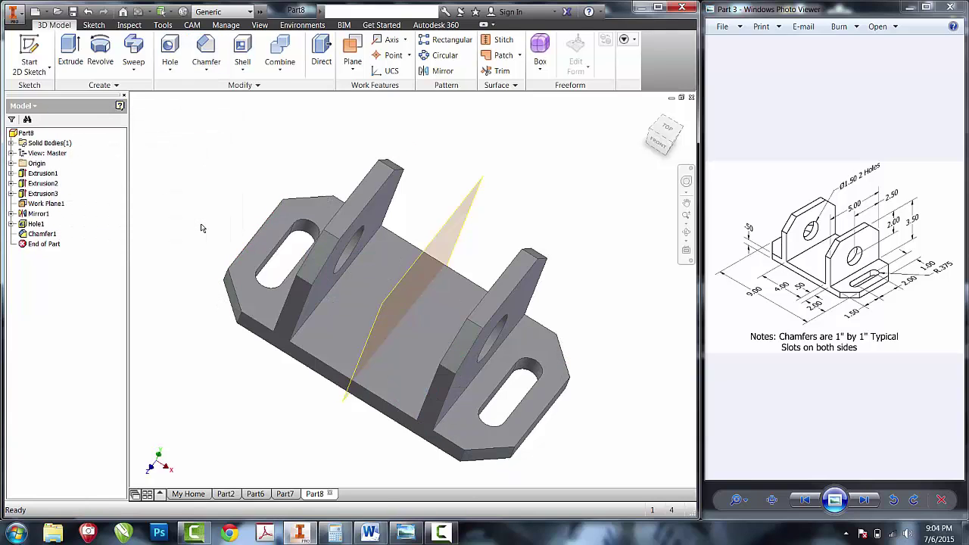
Return the model to the home view and hide the work plane between the ears
key(F6)
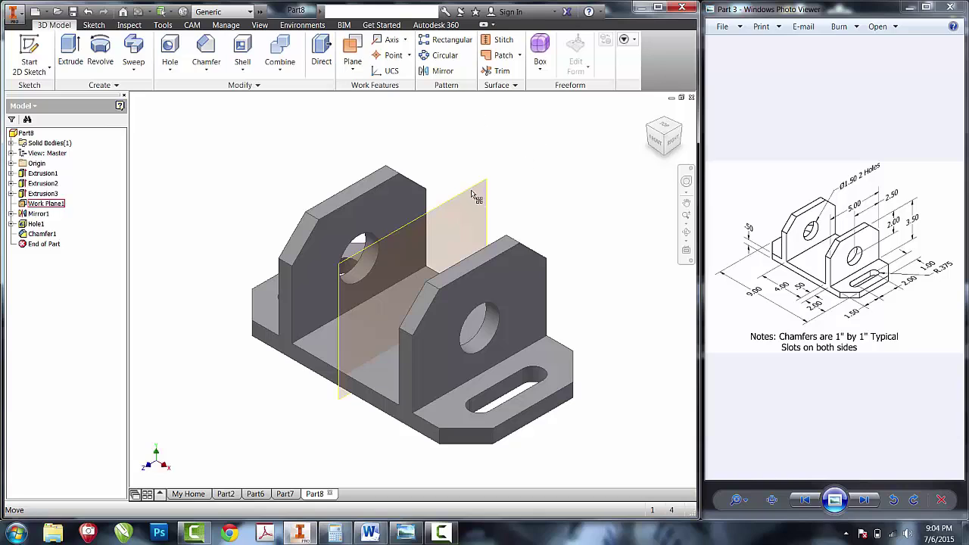
click(471, 189)
right_click(471, 189)
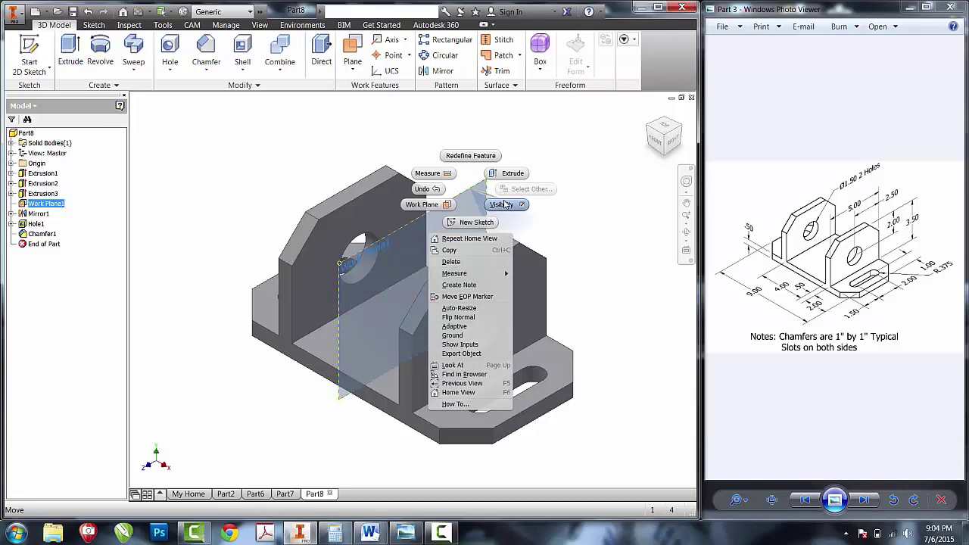
click(504, 204)
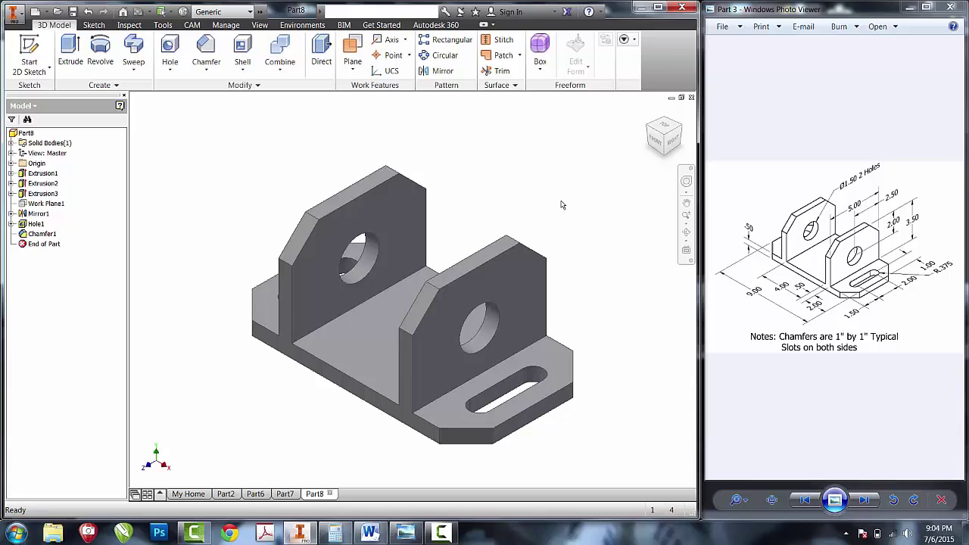